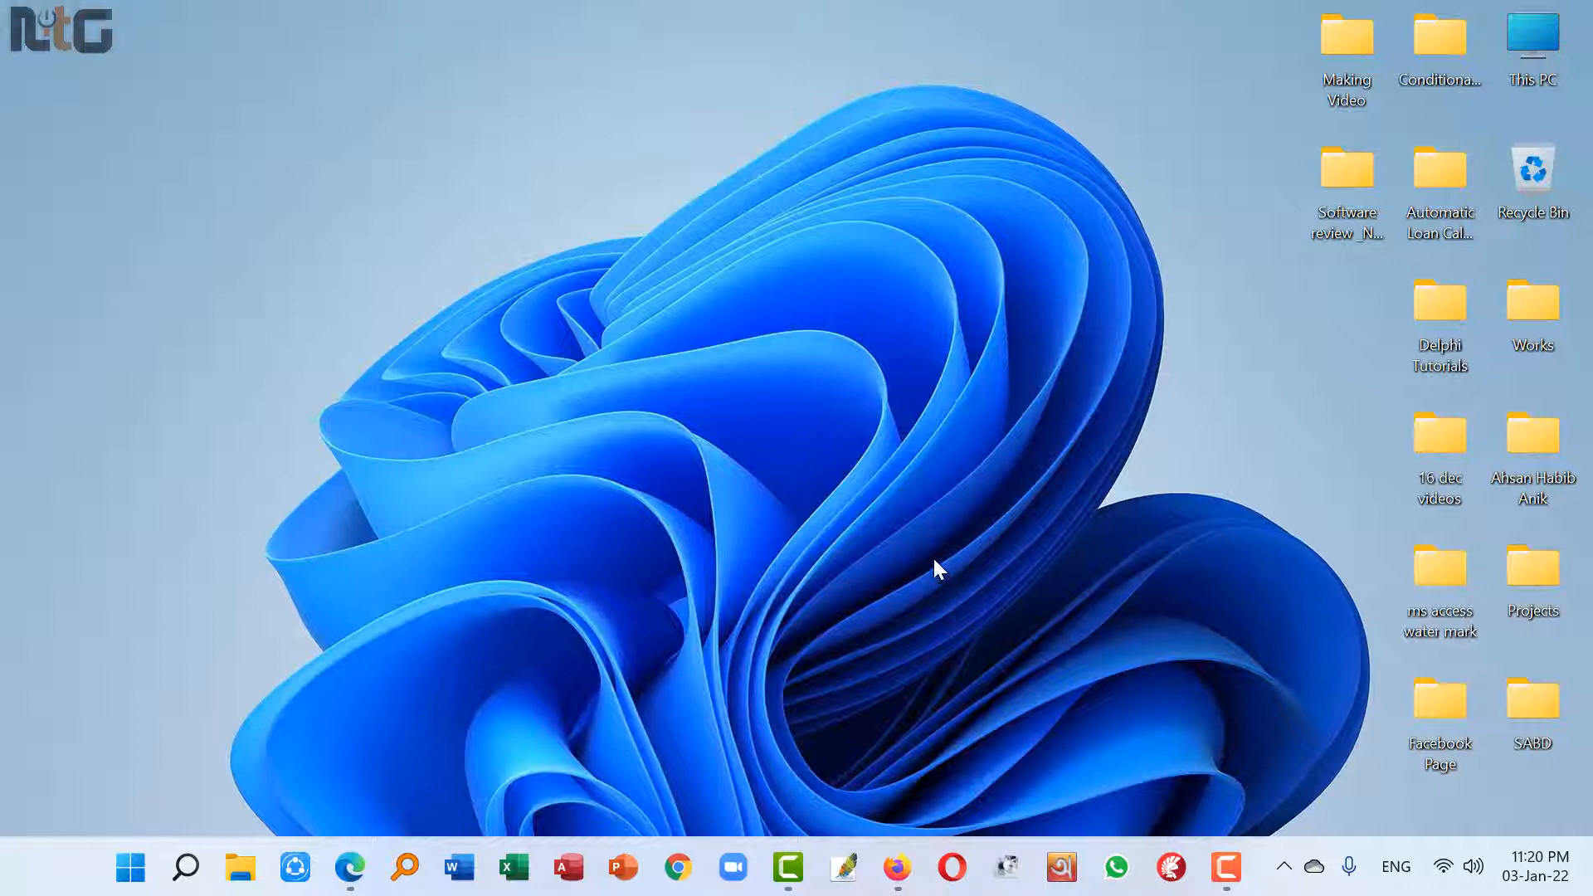
Switch to Firefox, go to google.com and search for obs
click(897, 867)
click(87, 30)
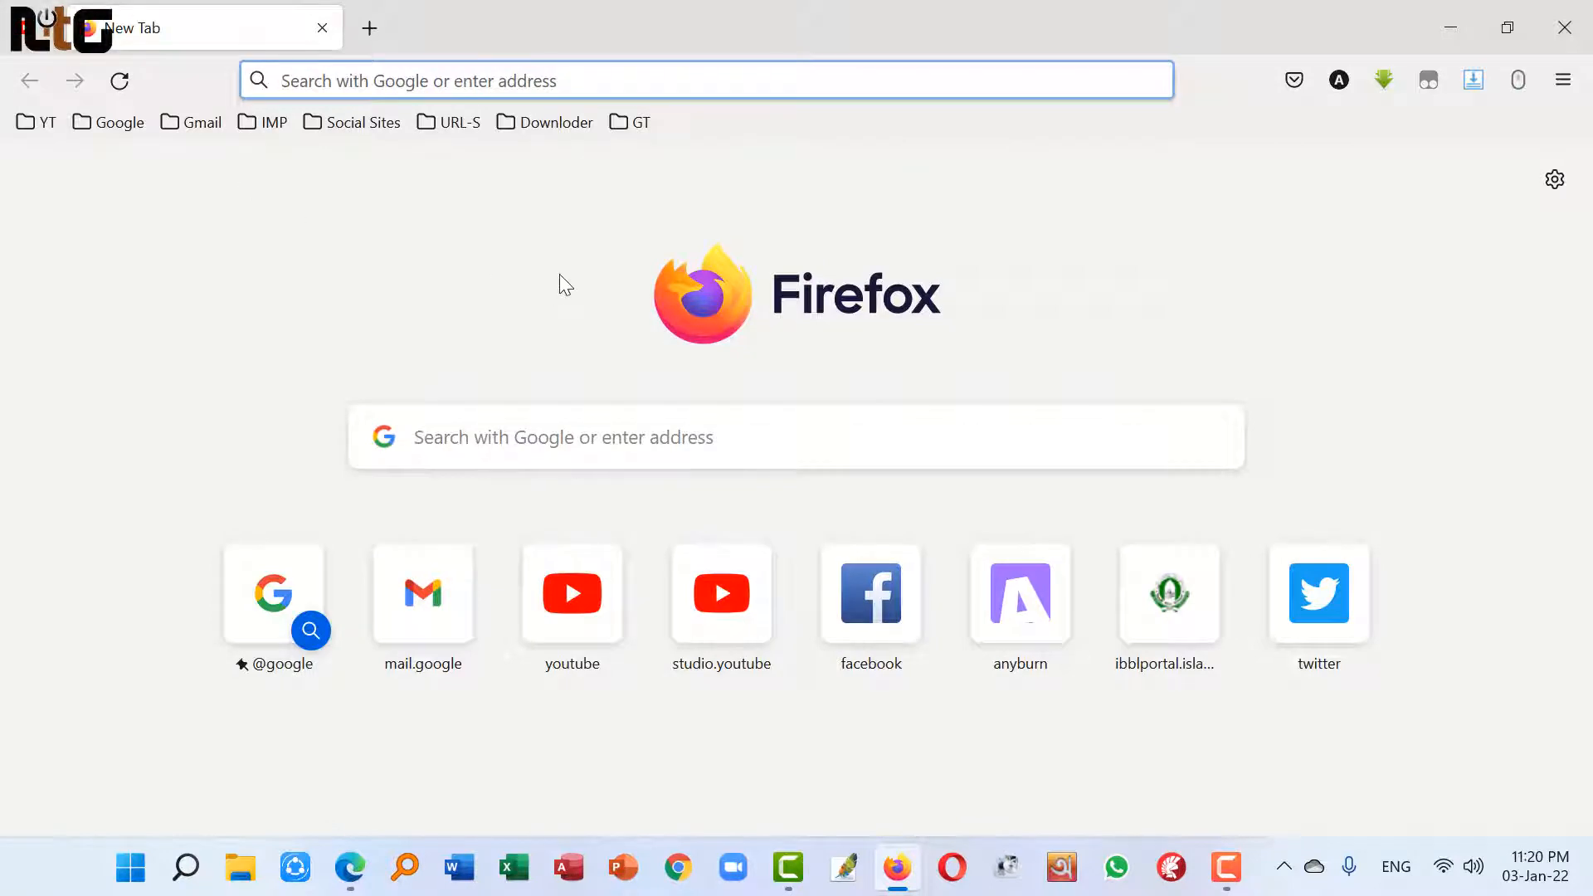
text(google.com)
key(Return)
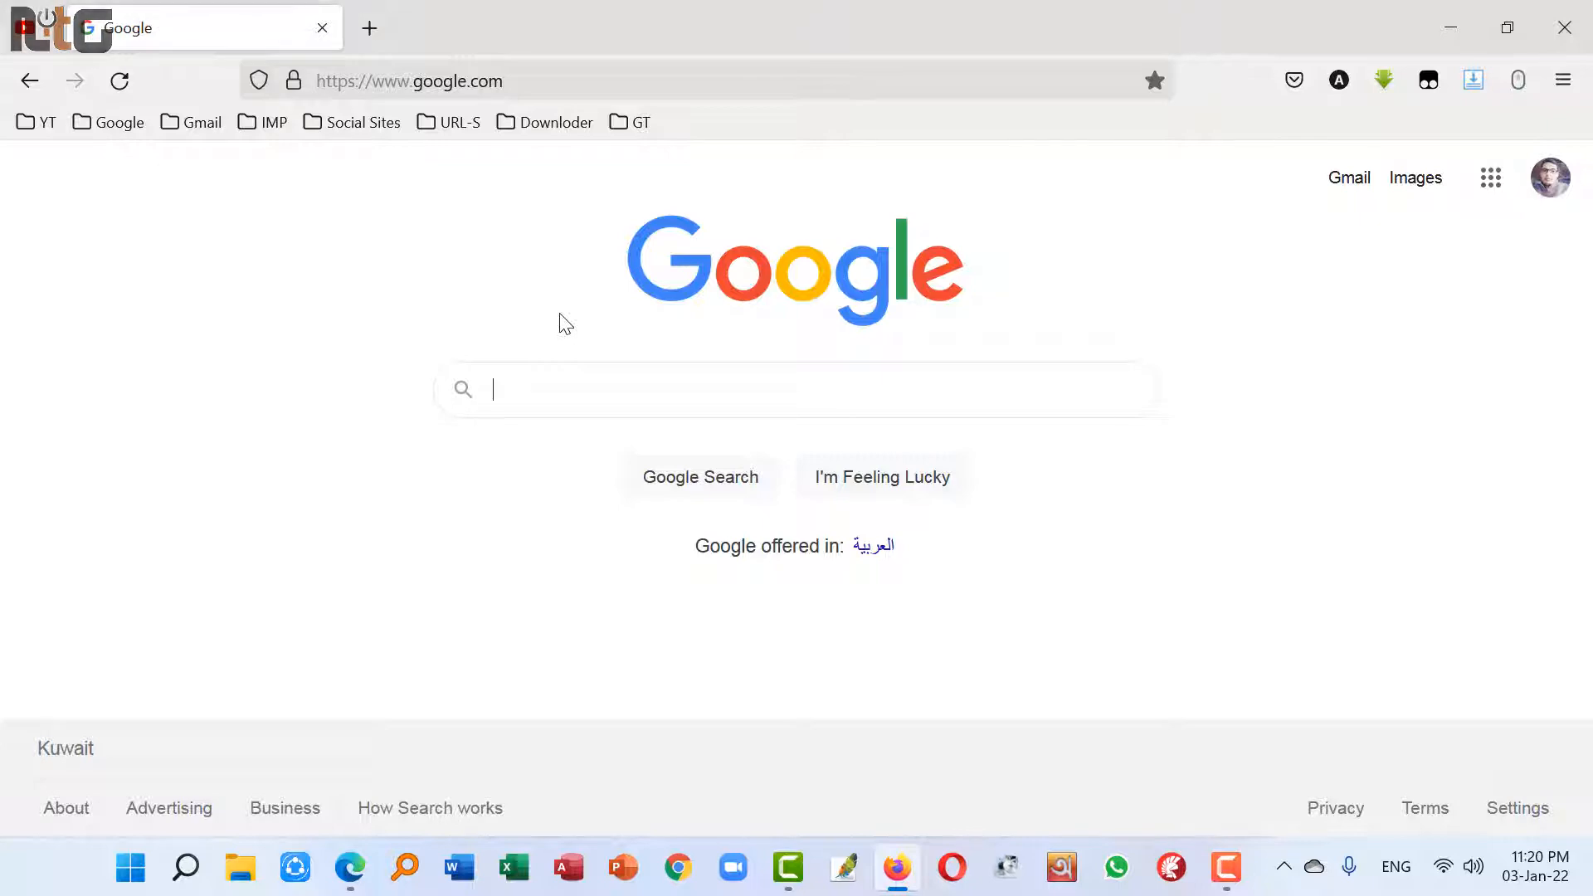
text(obs)
key(Return)
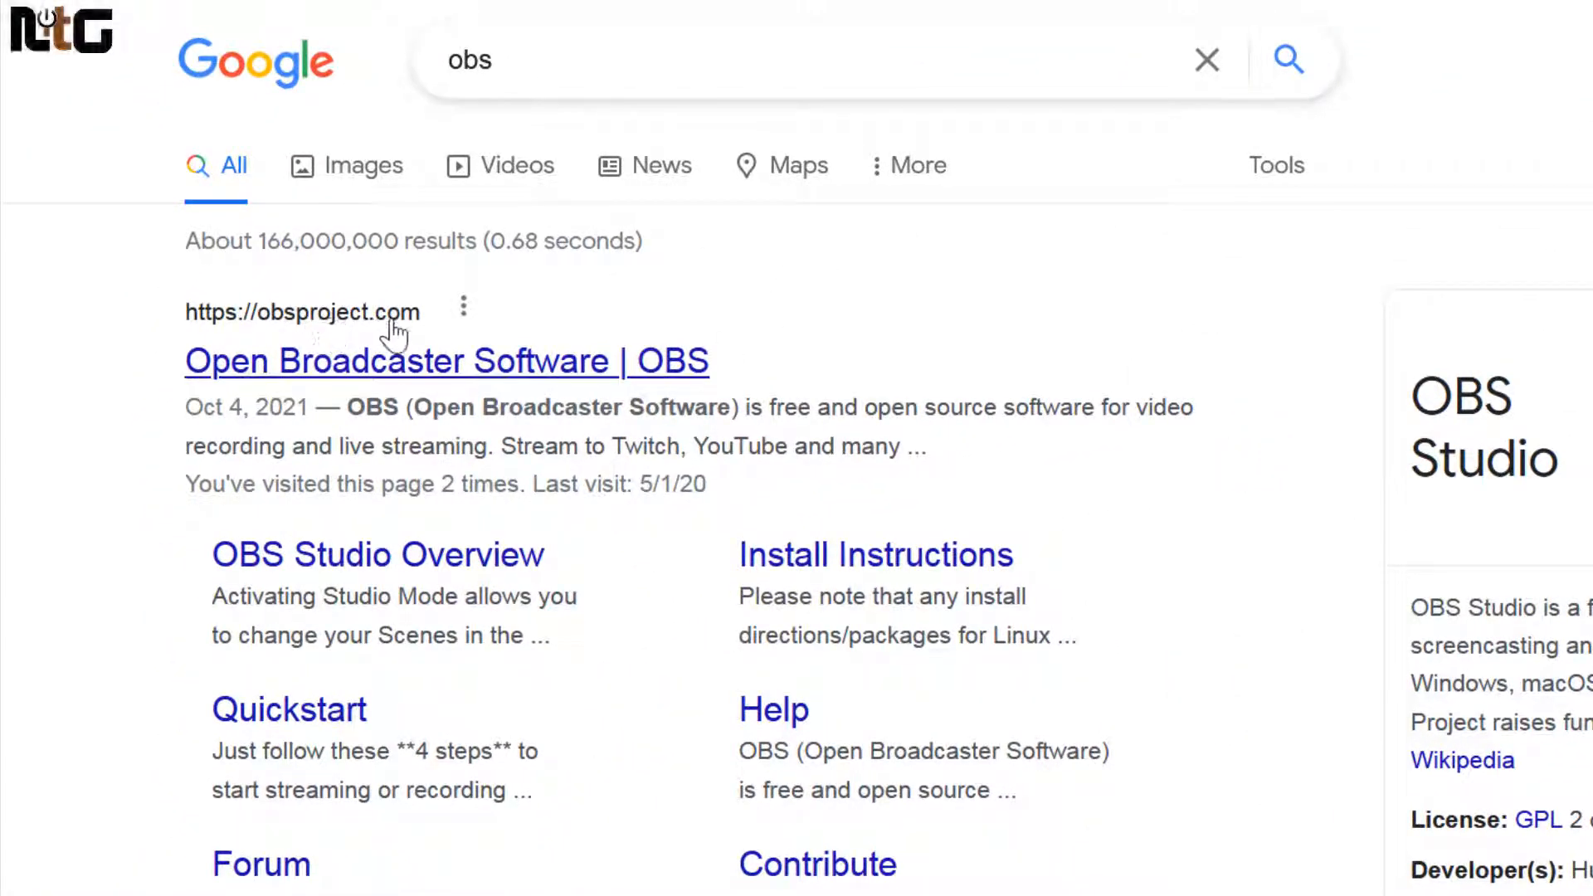
Open the obsproject.com result in a new tab and save the Windows installer, OBS-Studio-27.1.3-Full-Installer-x64.exe
right_click(602, 367)
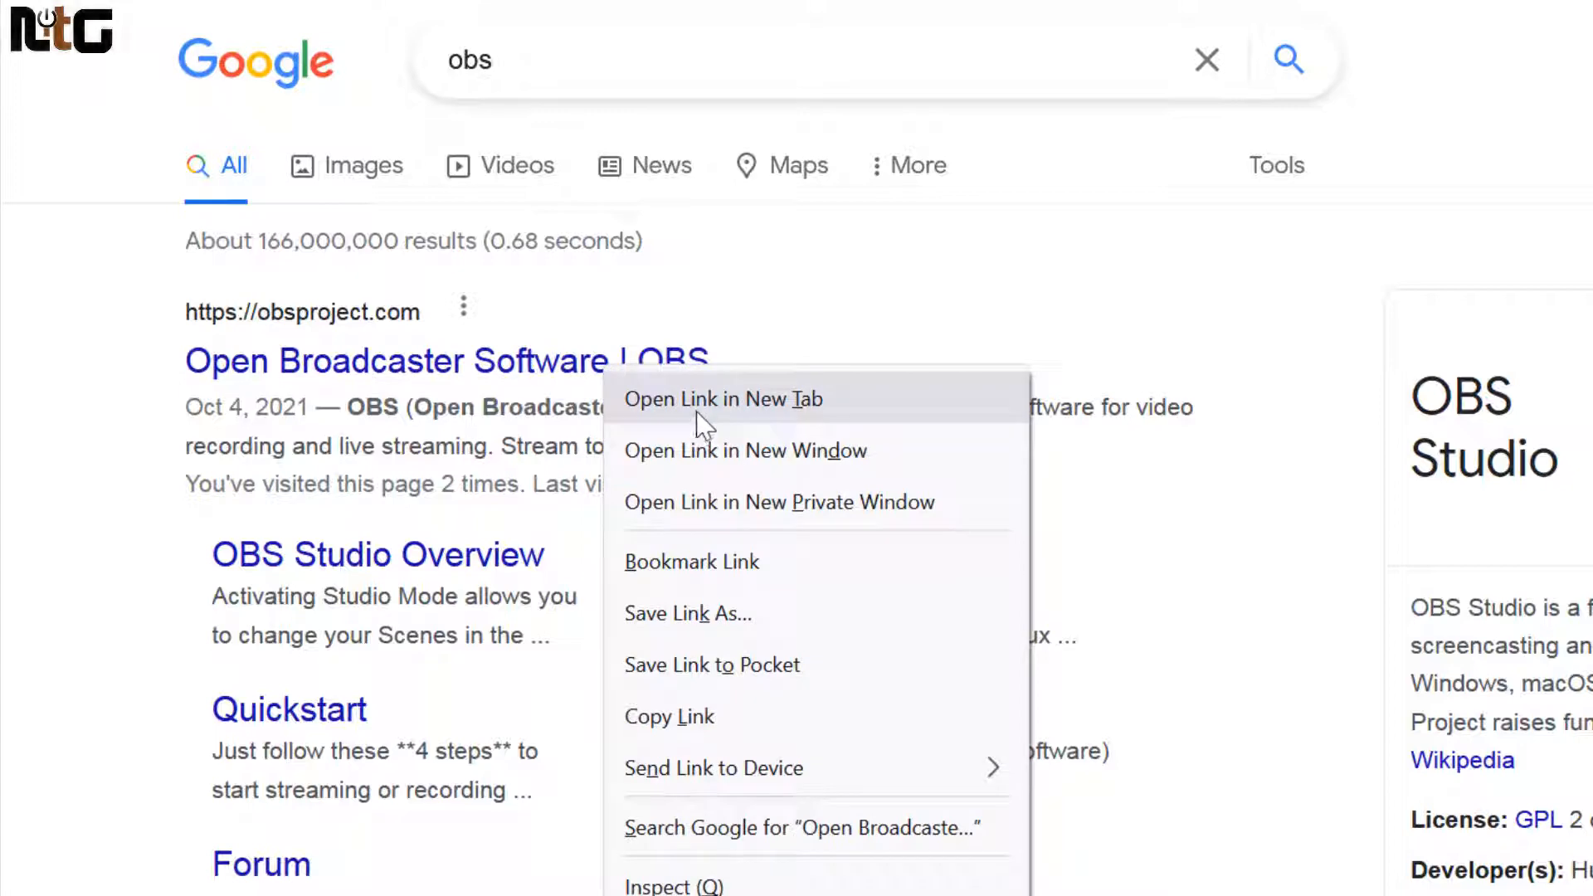
click(835, 401)
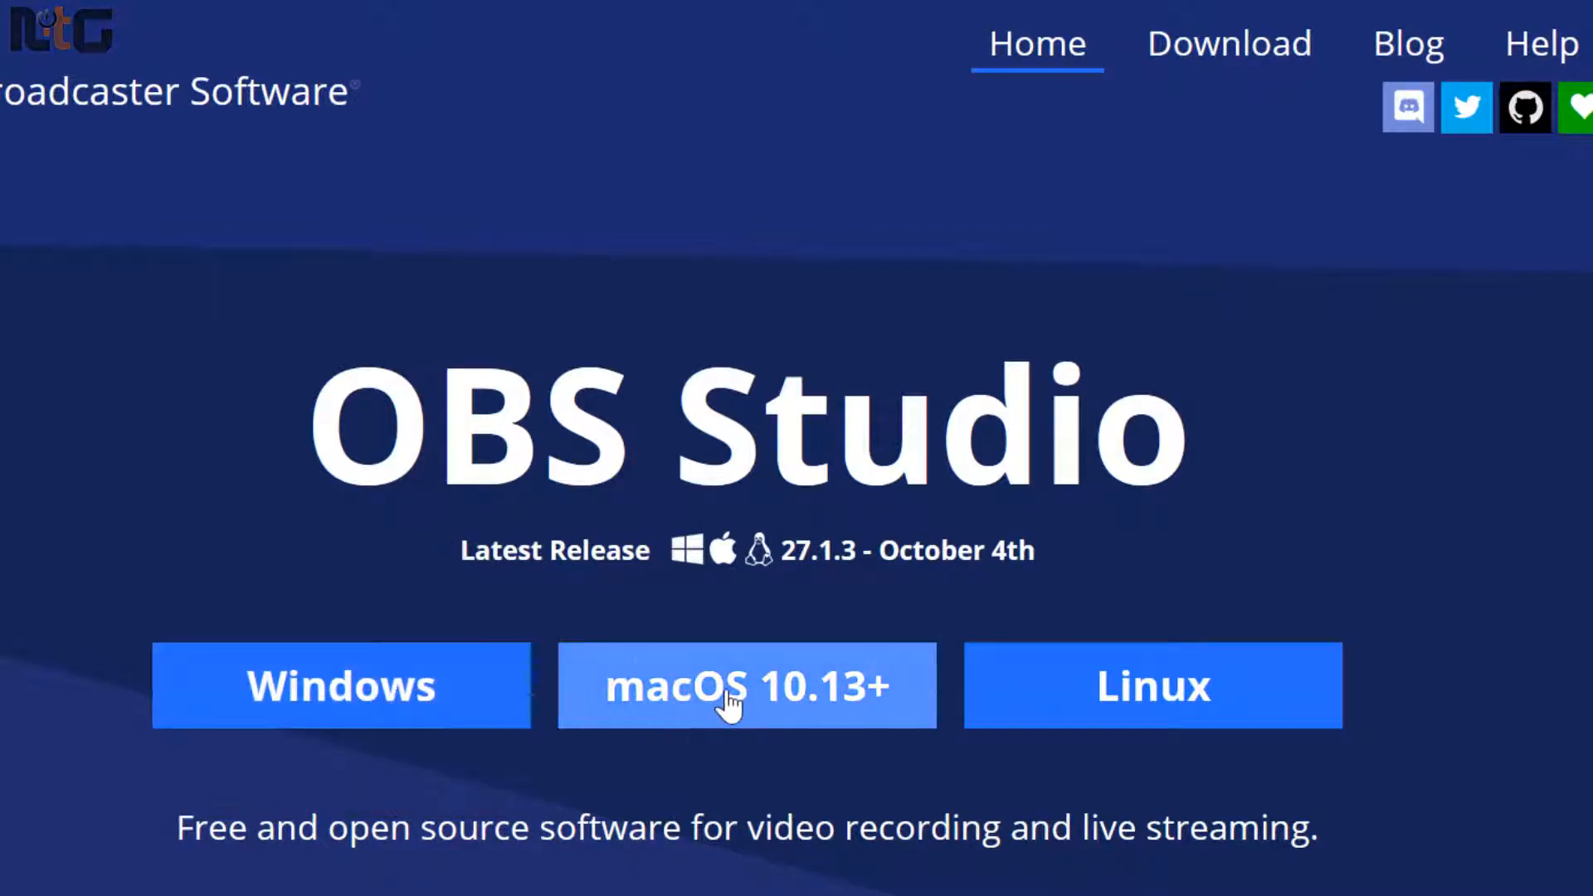
click(327, 690)
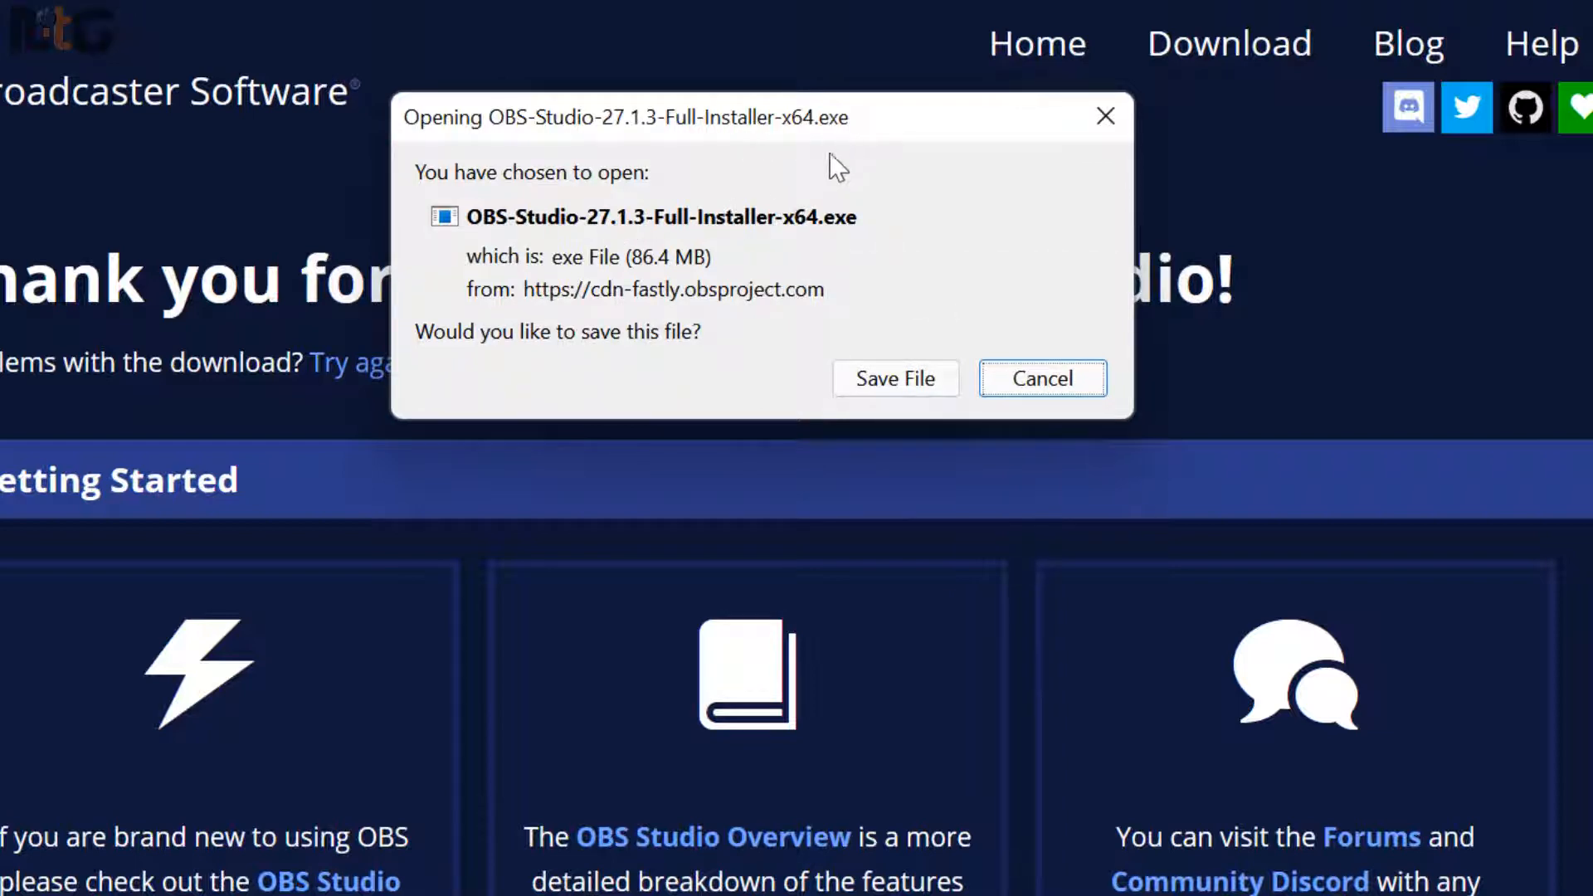
click(896, 378)
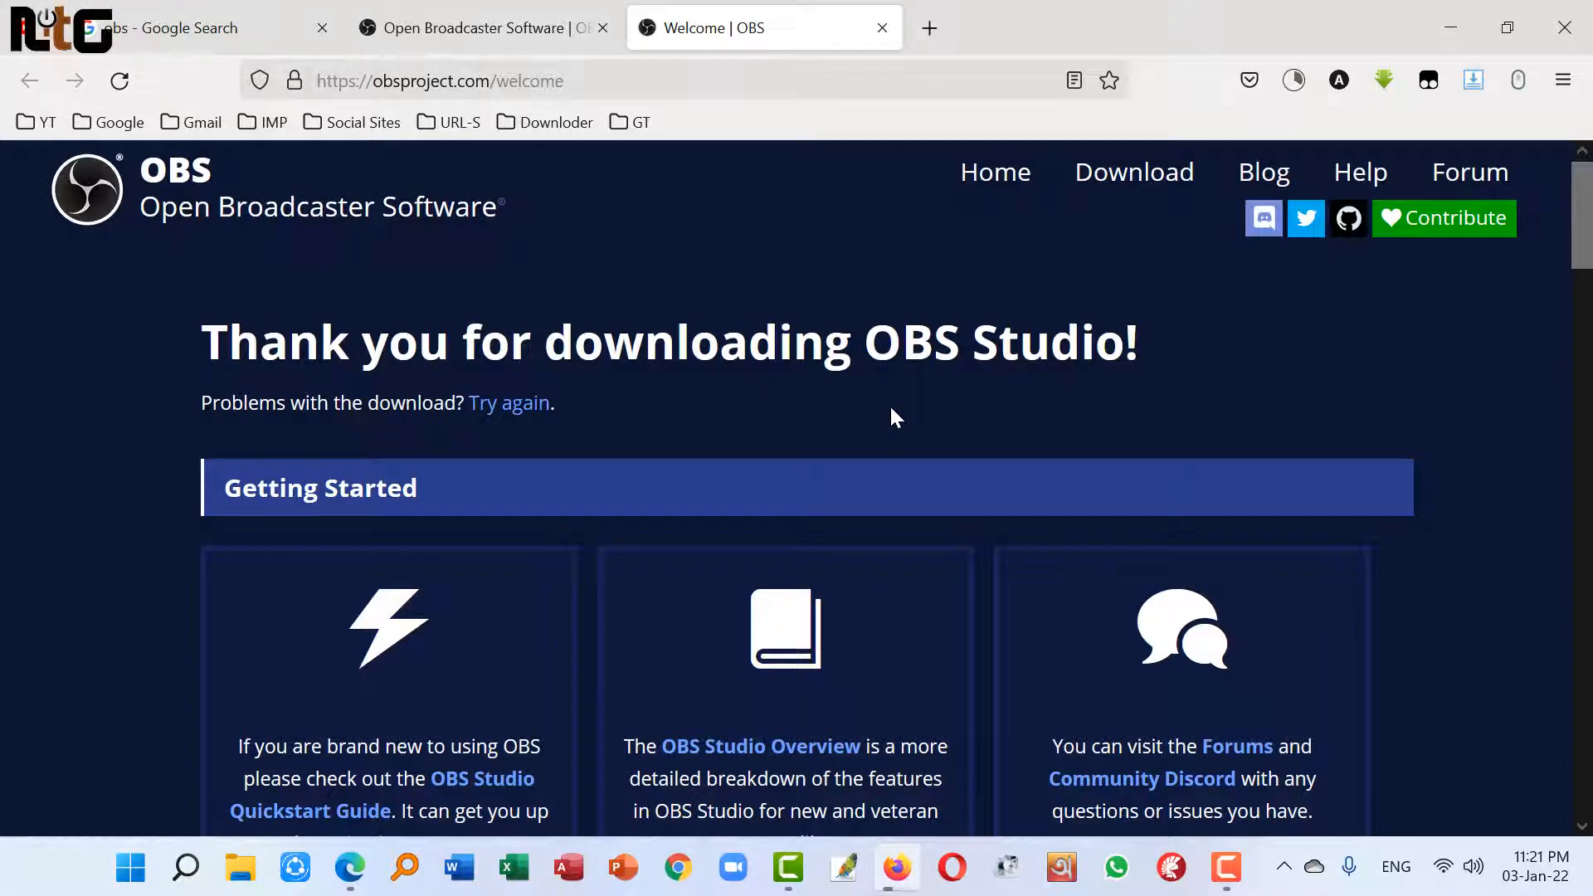
Check the installer's download progress and minimize the browser window
click(1292, 81)
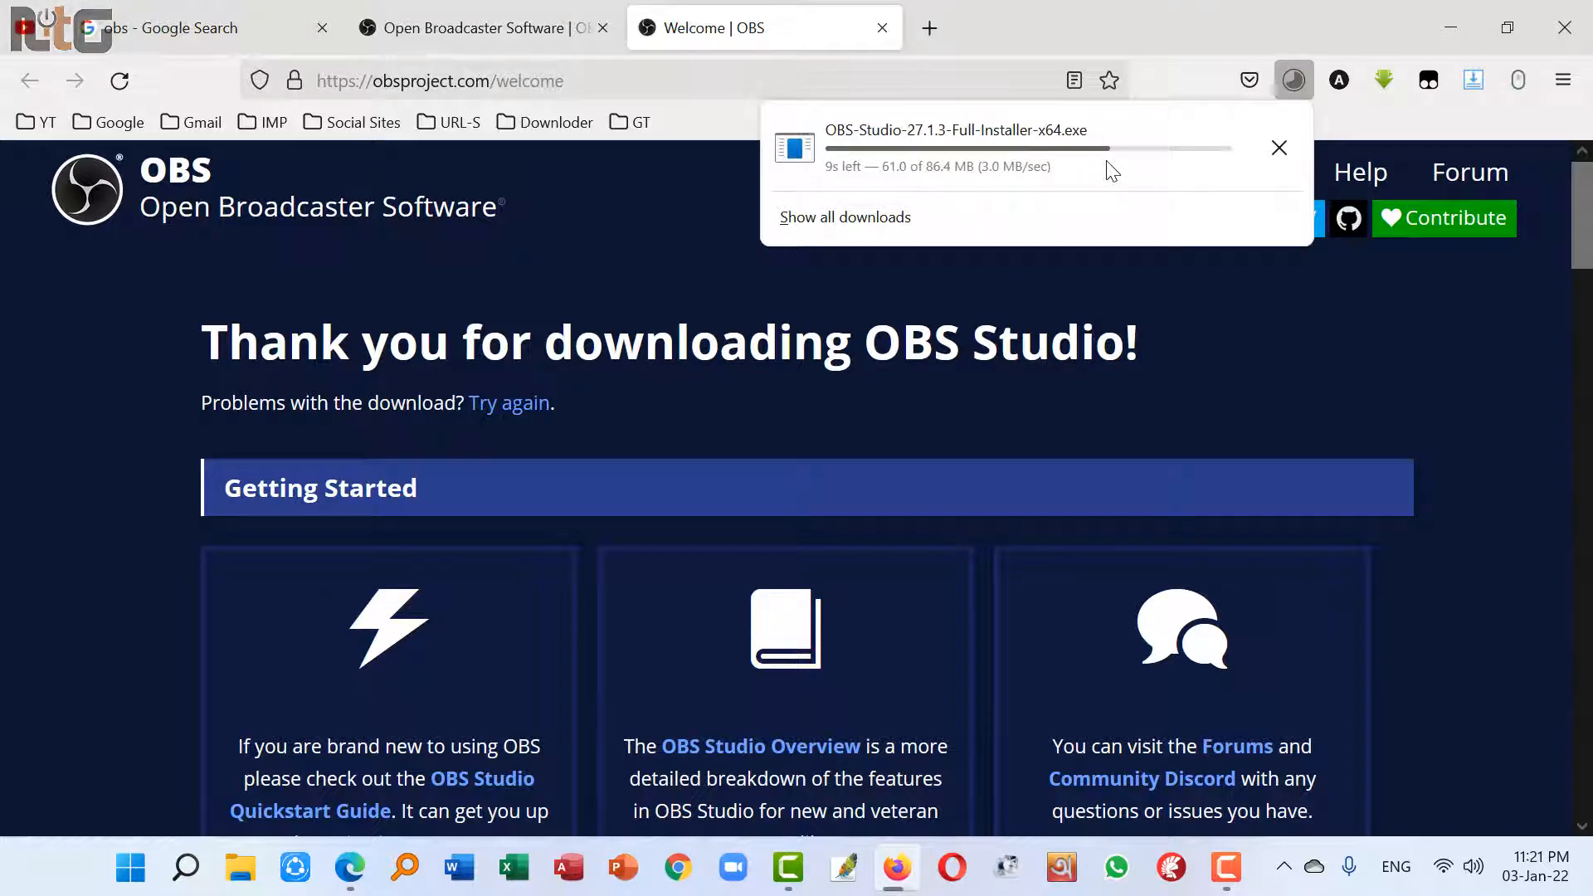
click(753, 33)
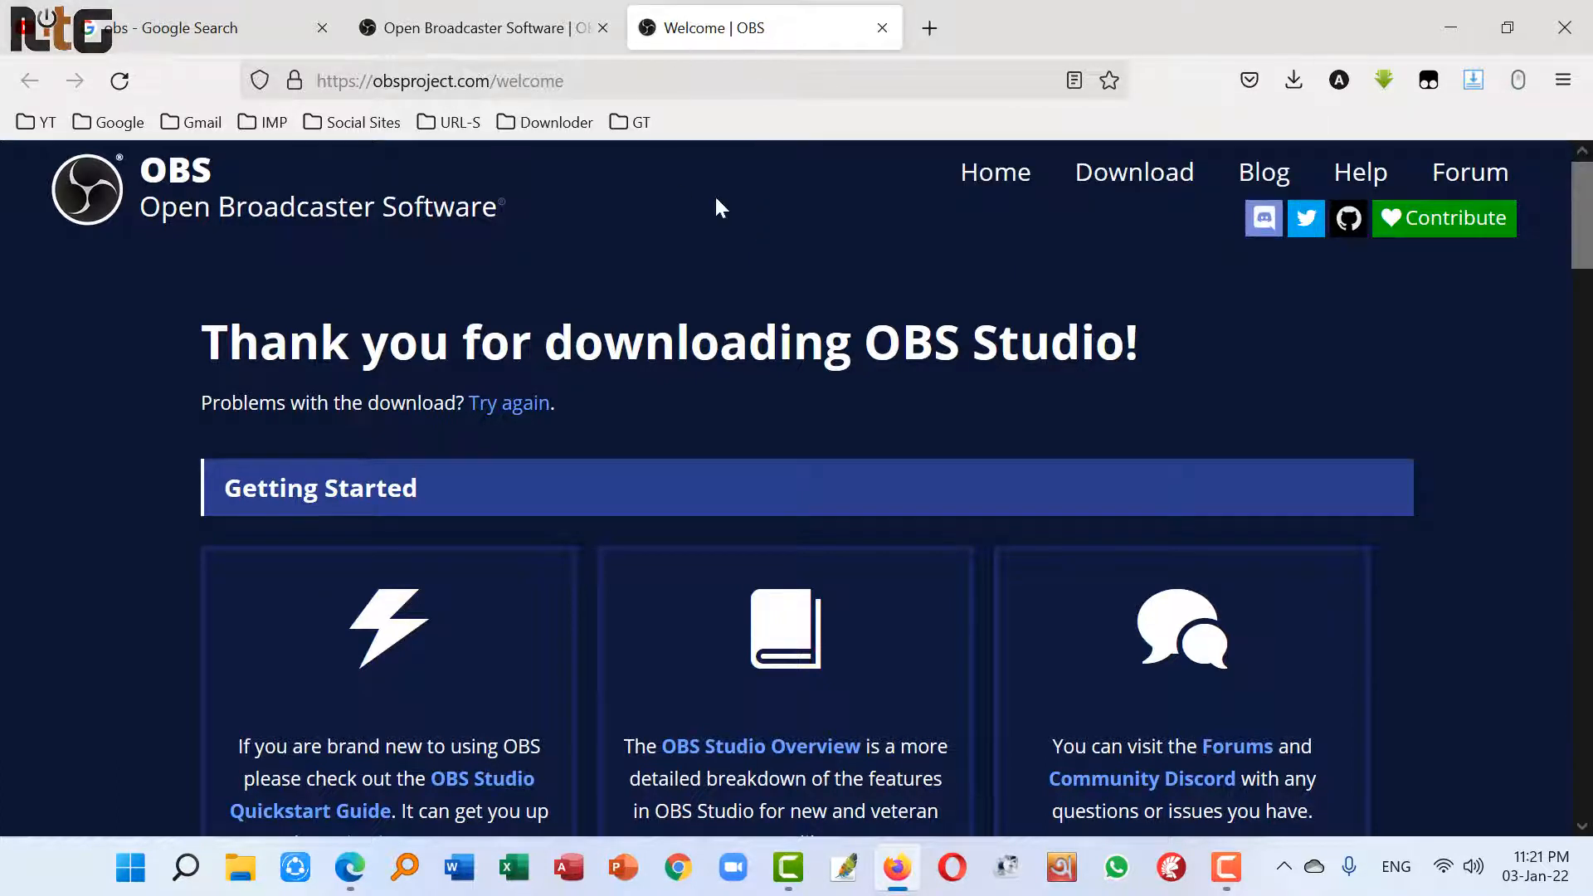
click(1450, 28)
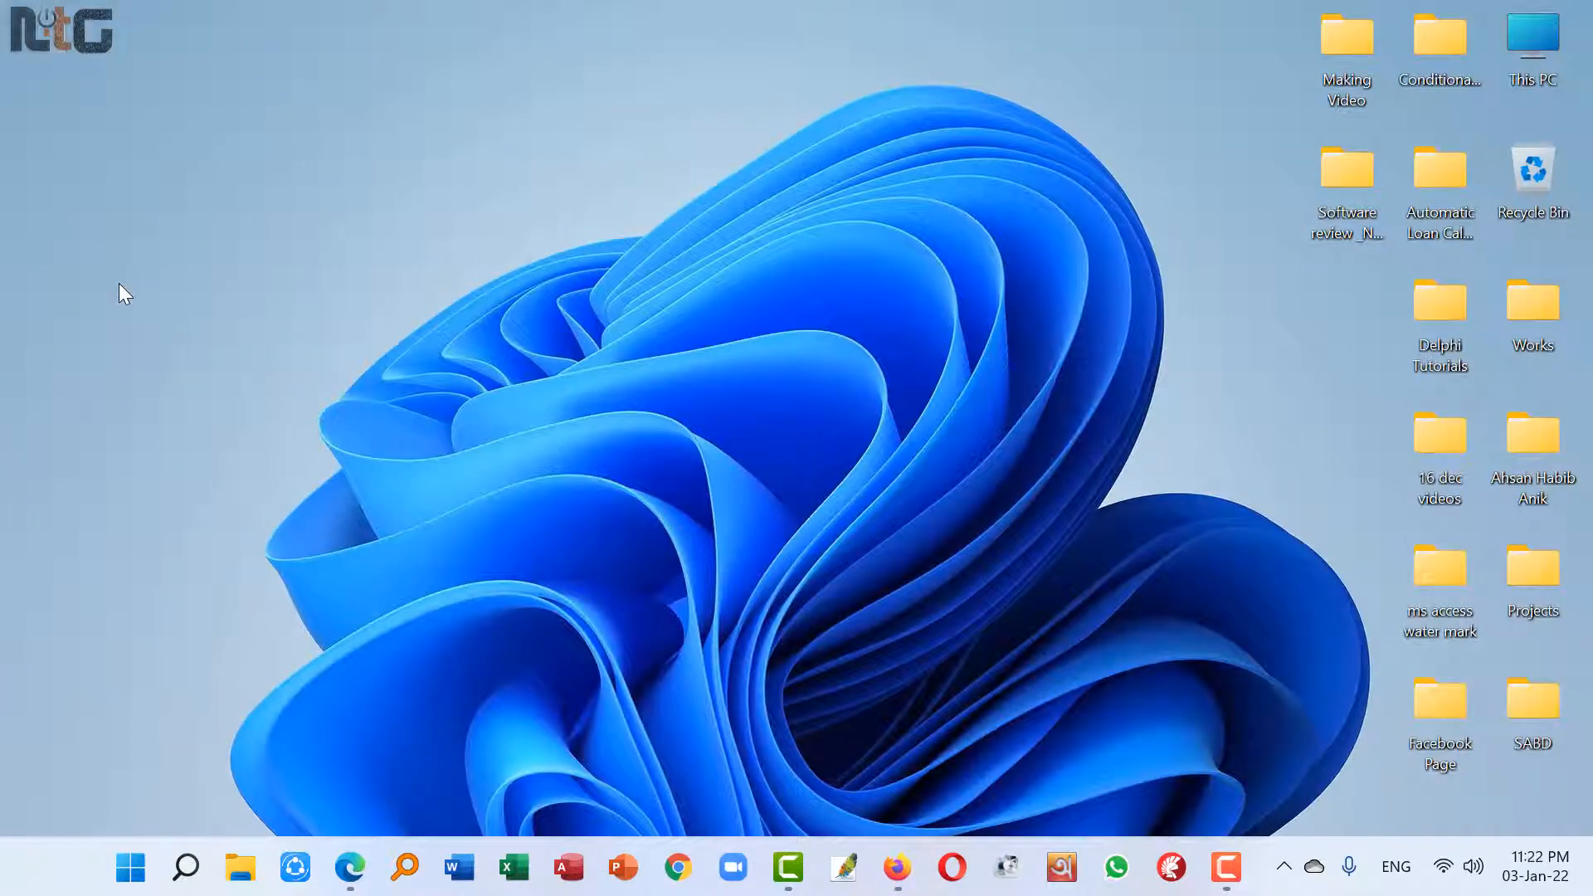
Run the OBS Studio installer from the desktop, install to C:\Program Files\obs-studio, and finish with Launch OBS Studio 27.1.3 enabled
drag(50, 49, 52, 452)
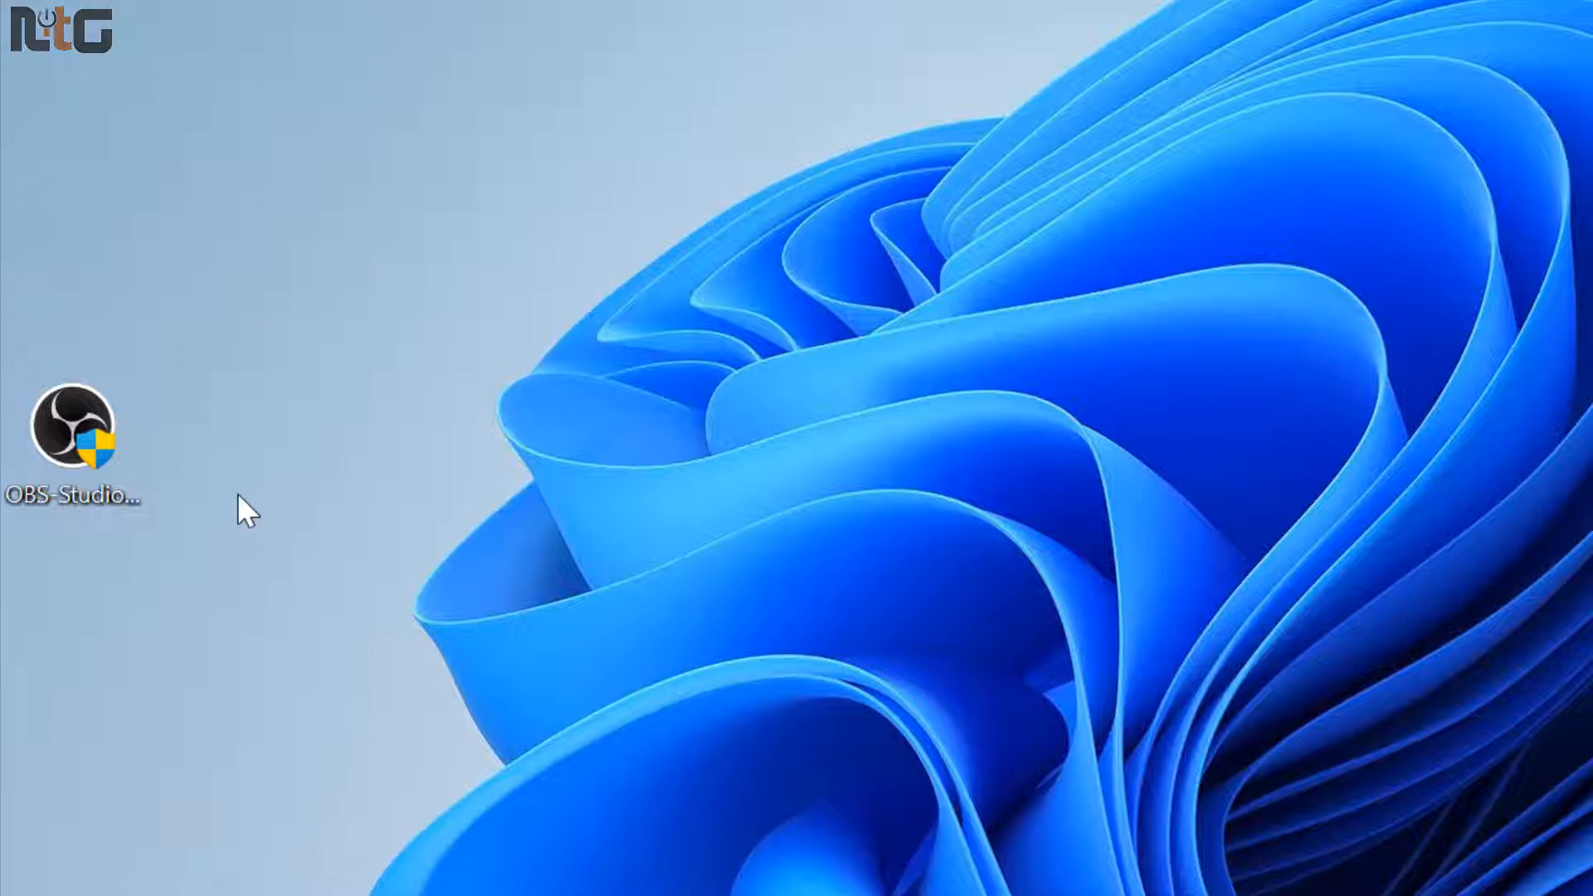
double_click(50, 418)
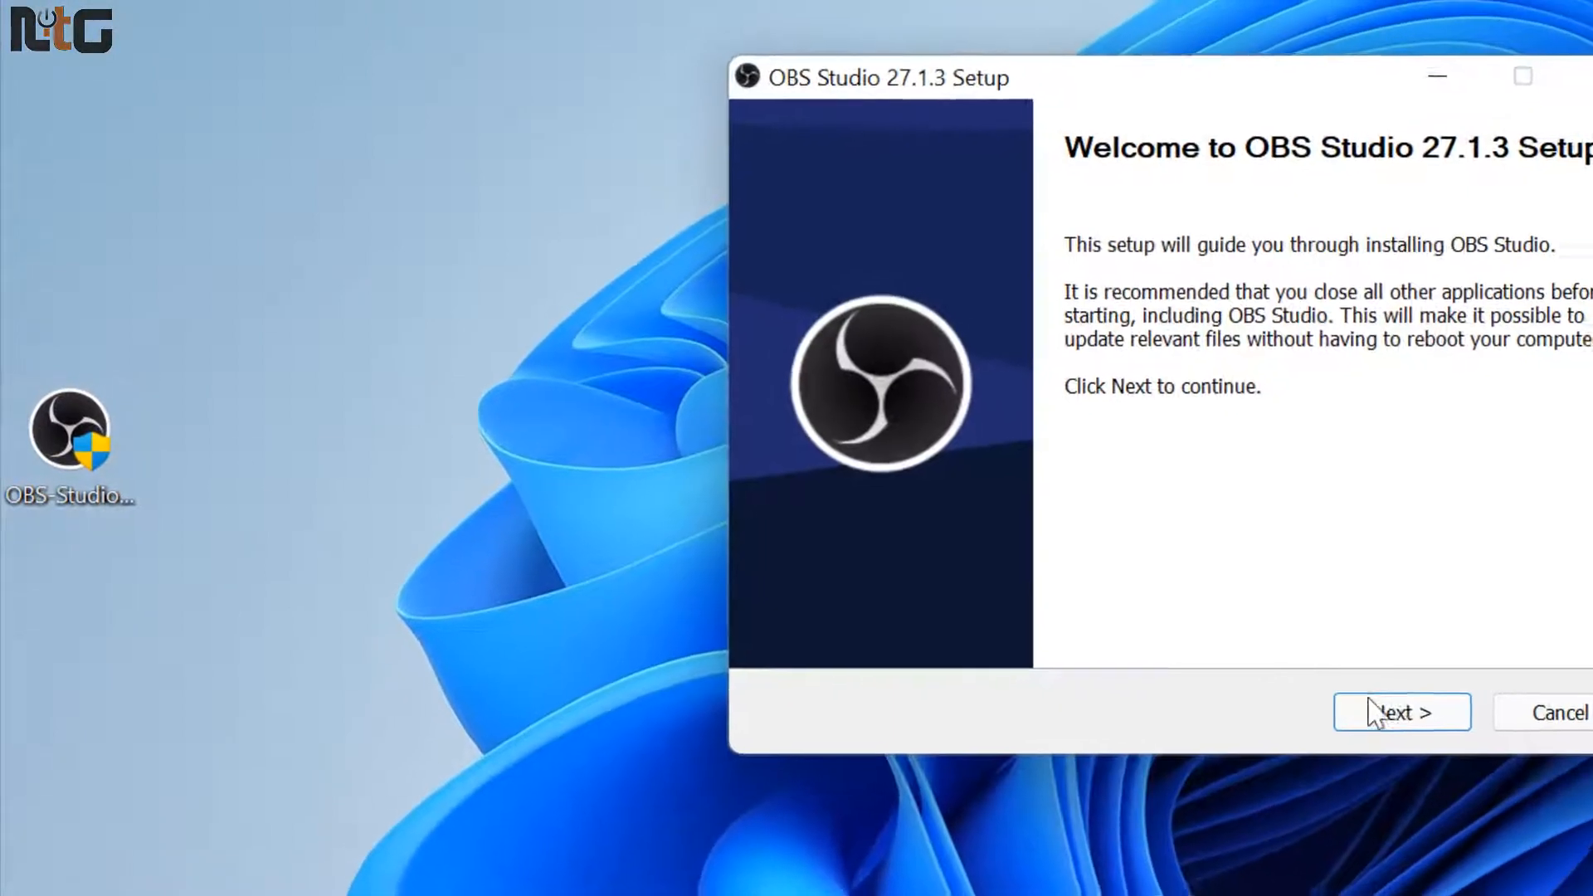
click(1402, 713)
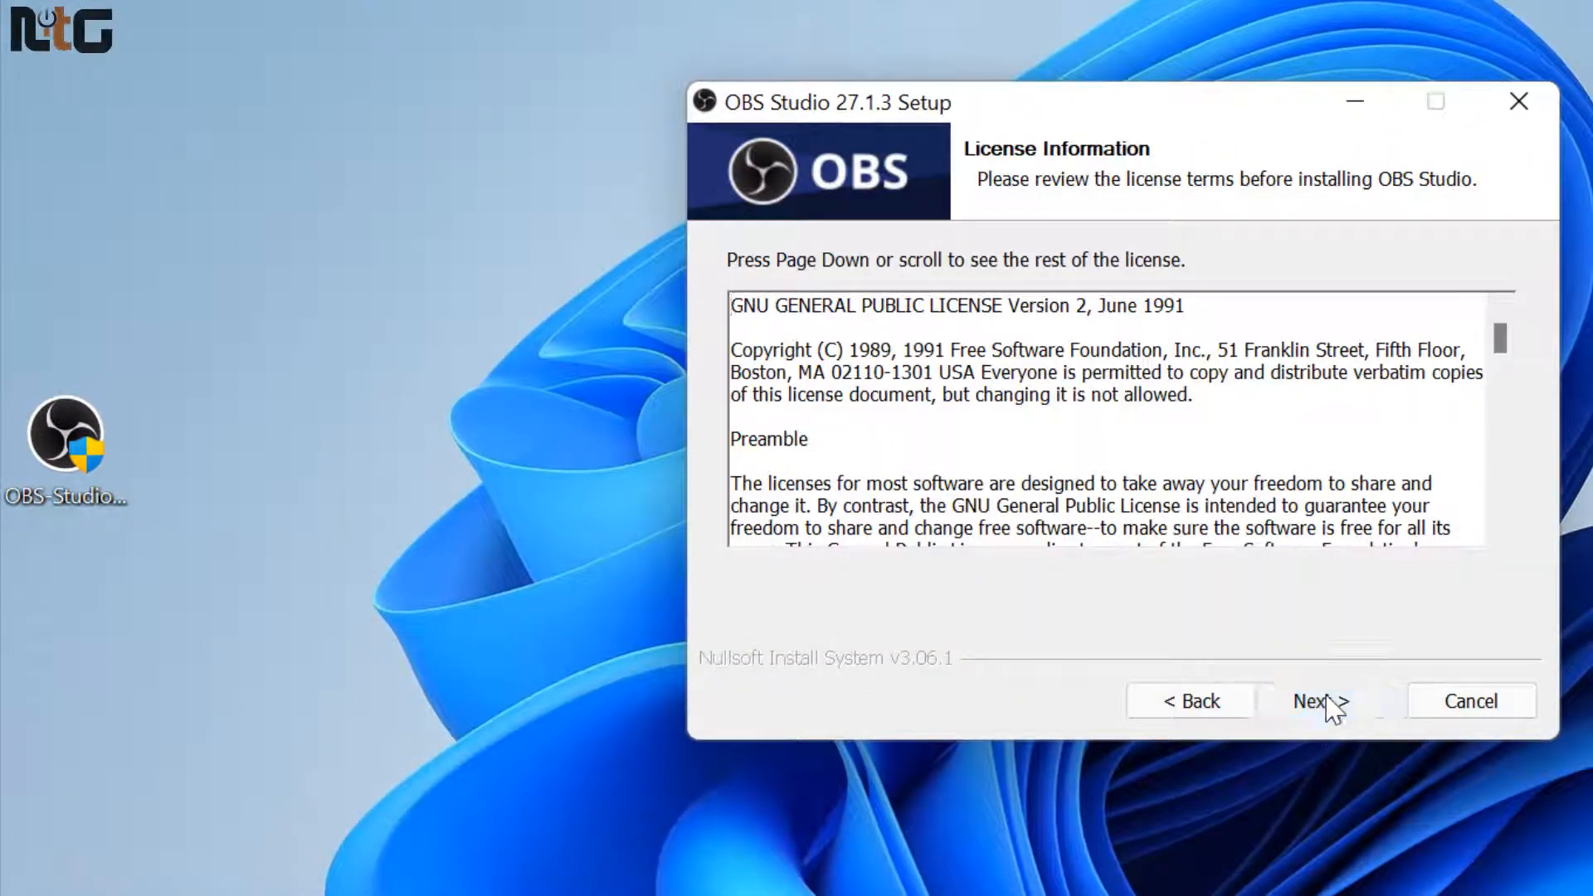
click(1401, 715)
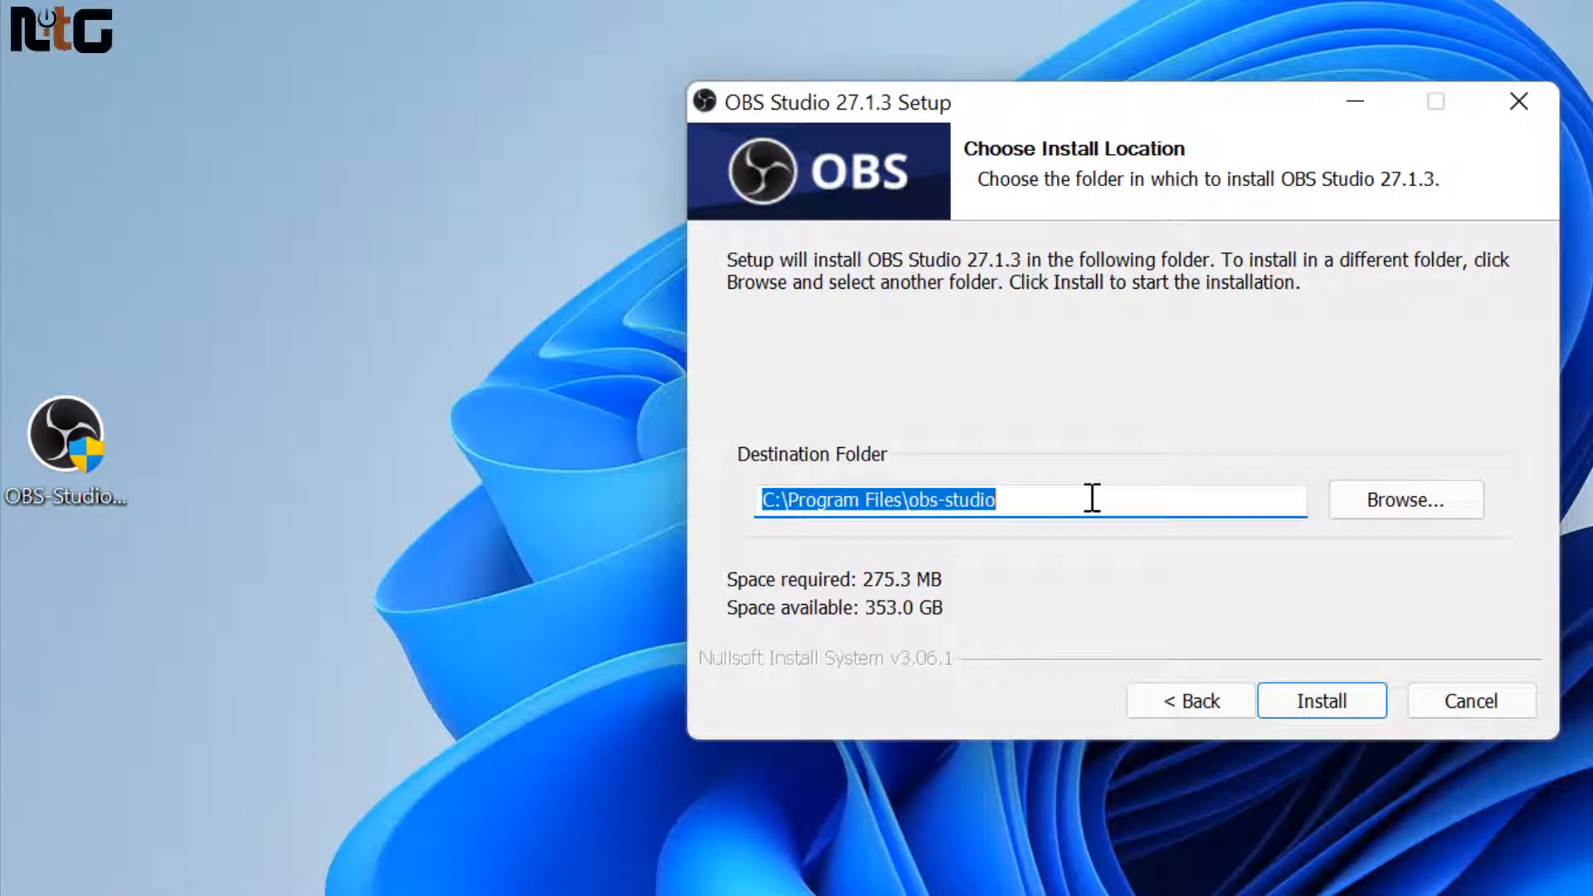
click(1337, 705)
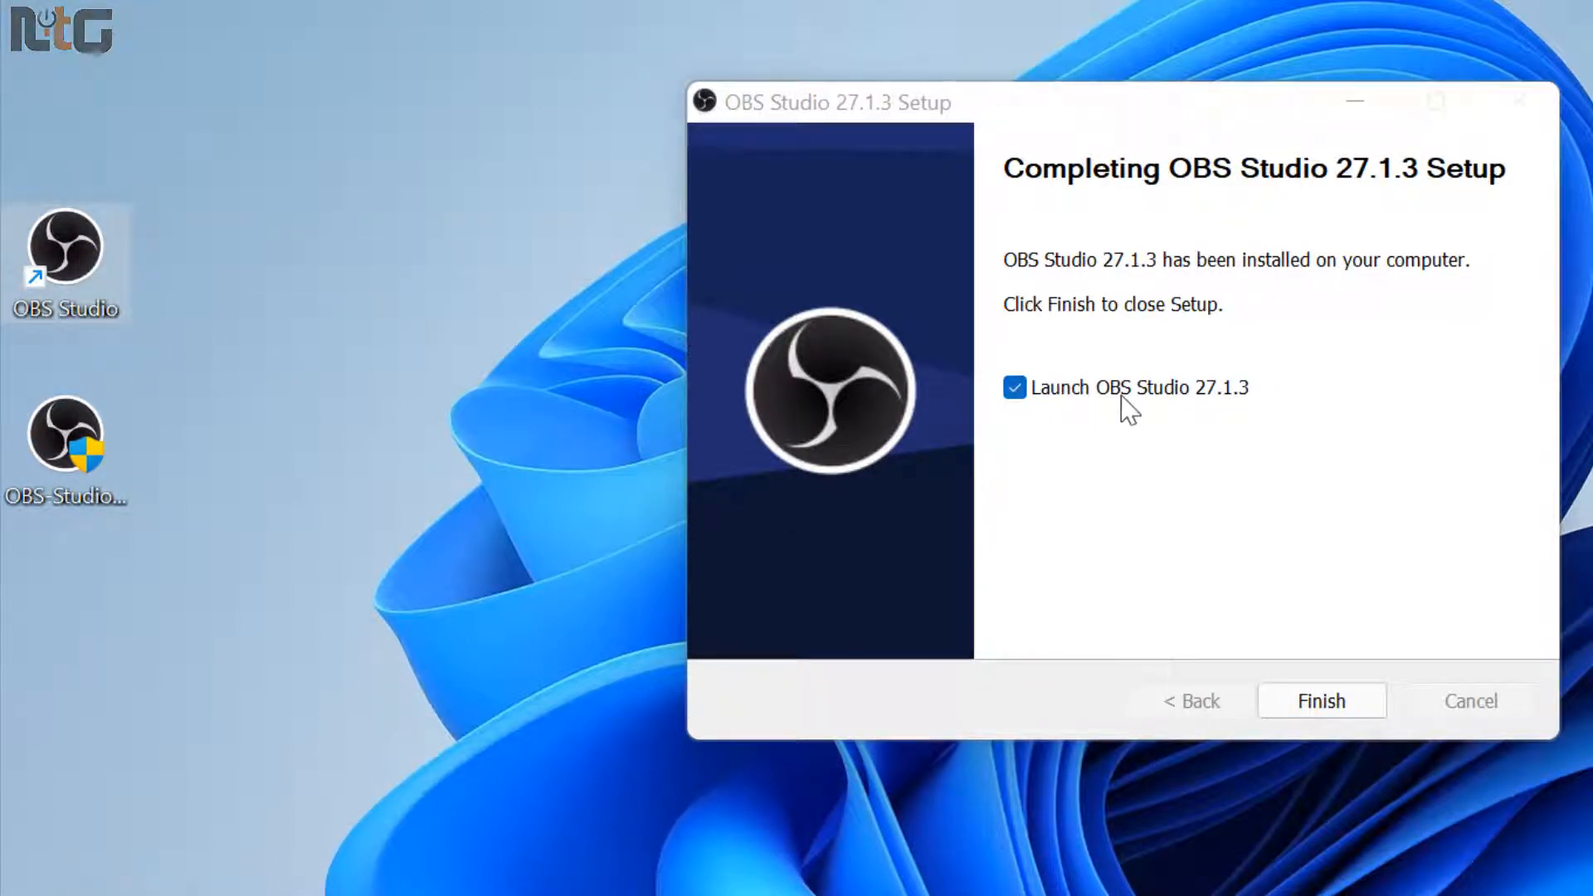
click(1339, 702)
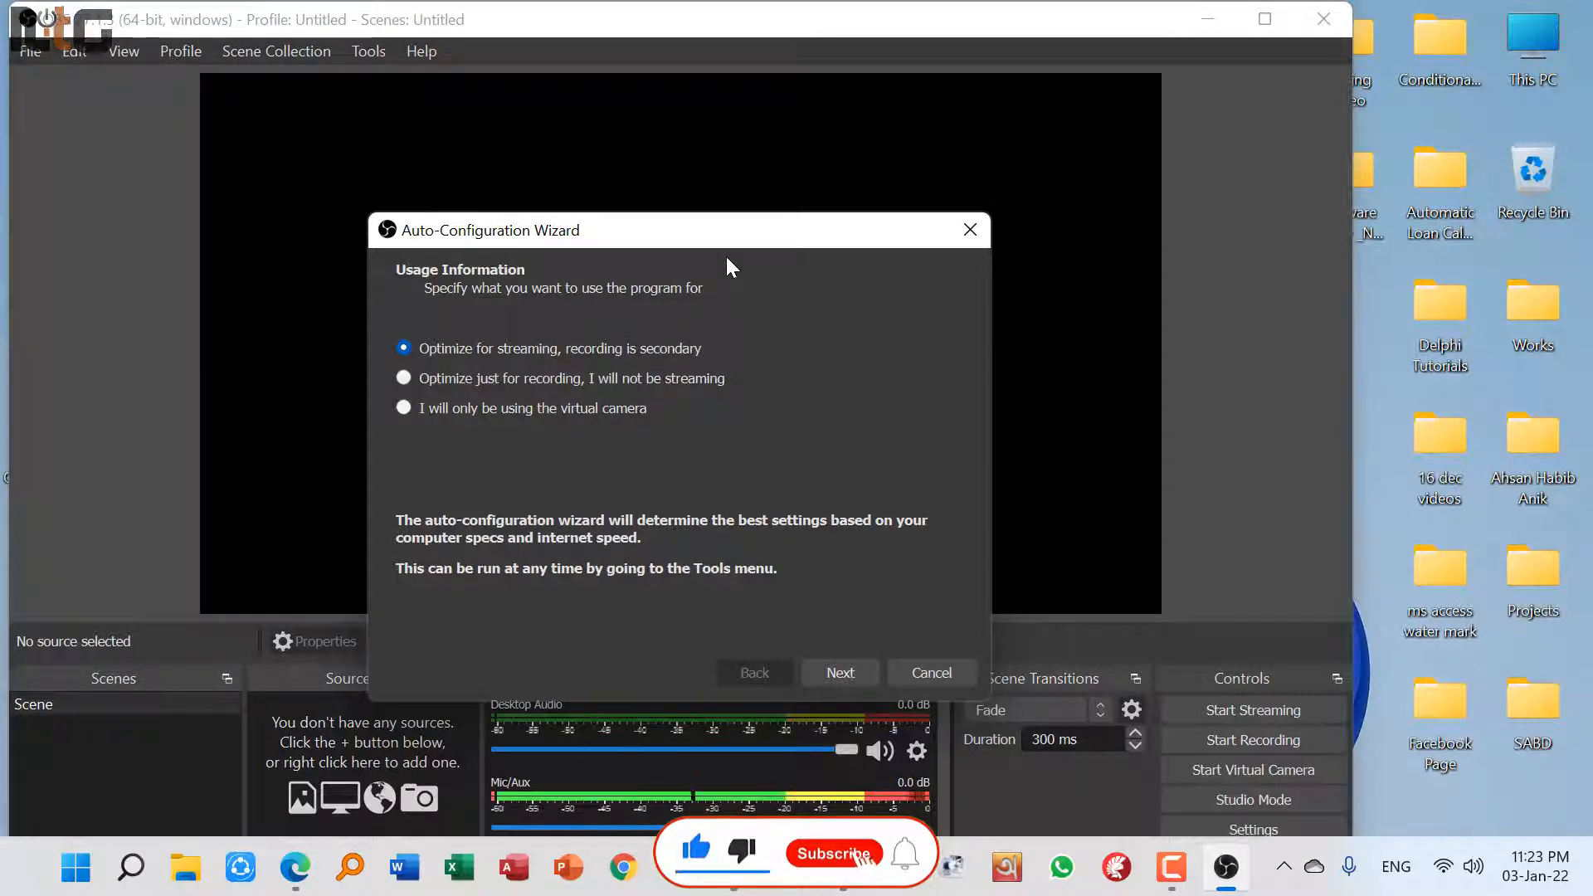
Dismiss the Auto-Configuration Wizard and maximize the OBS window
click(970, 229)
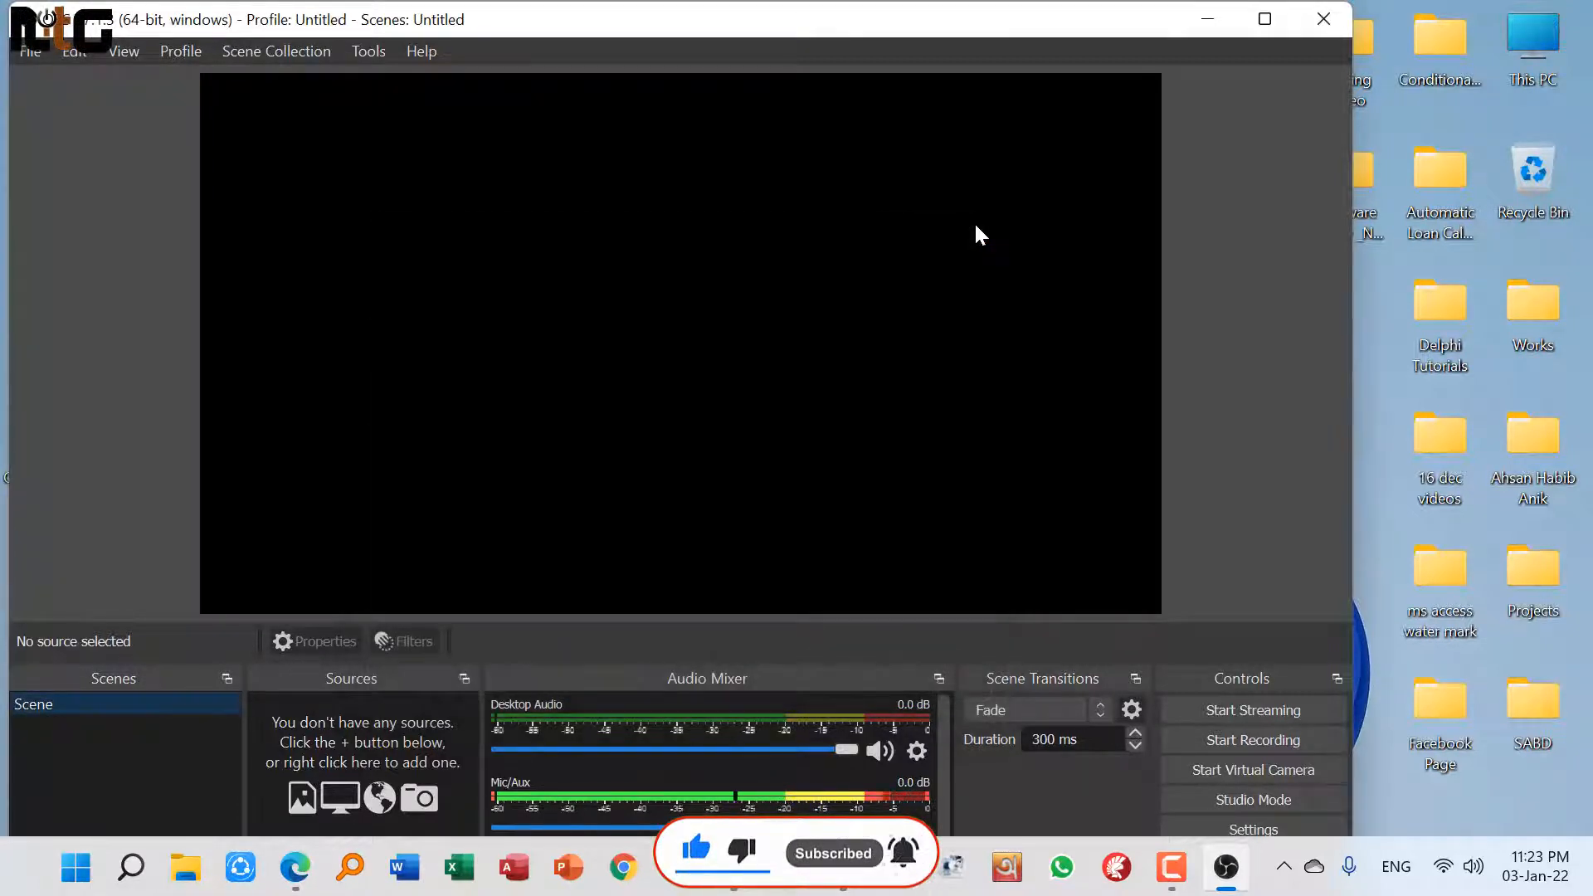
click(1265, 27)
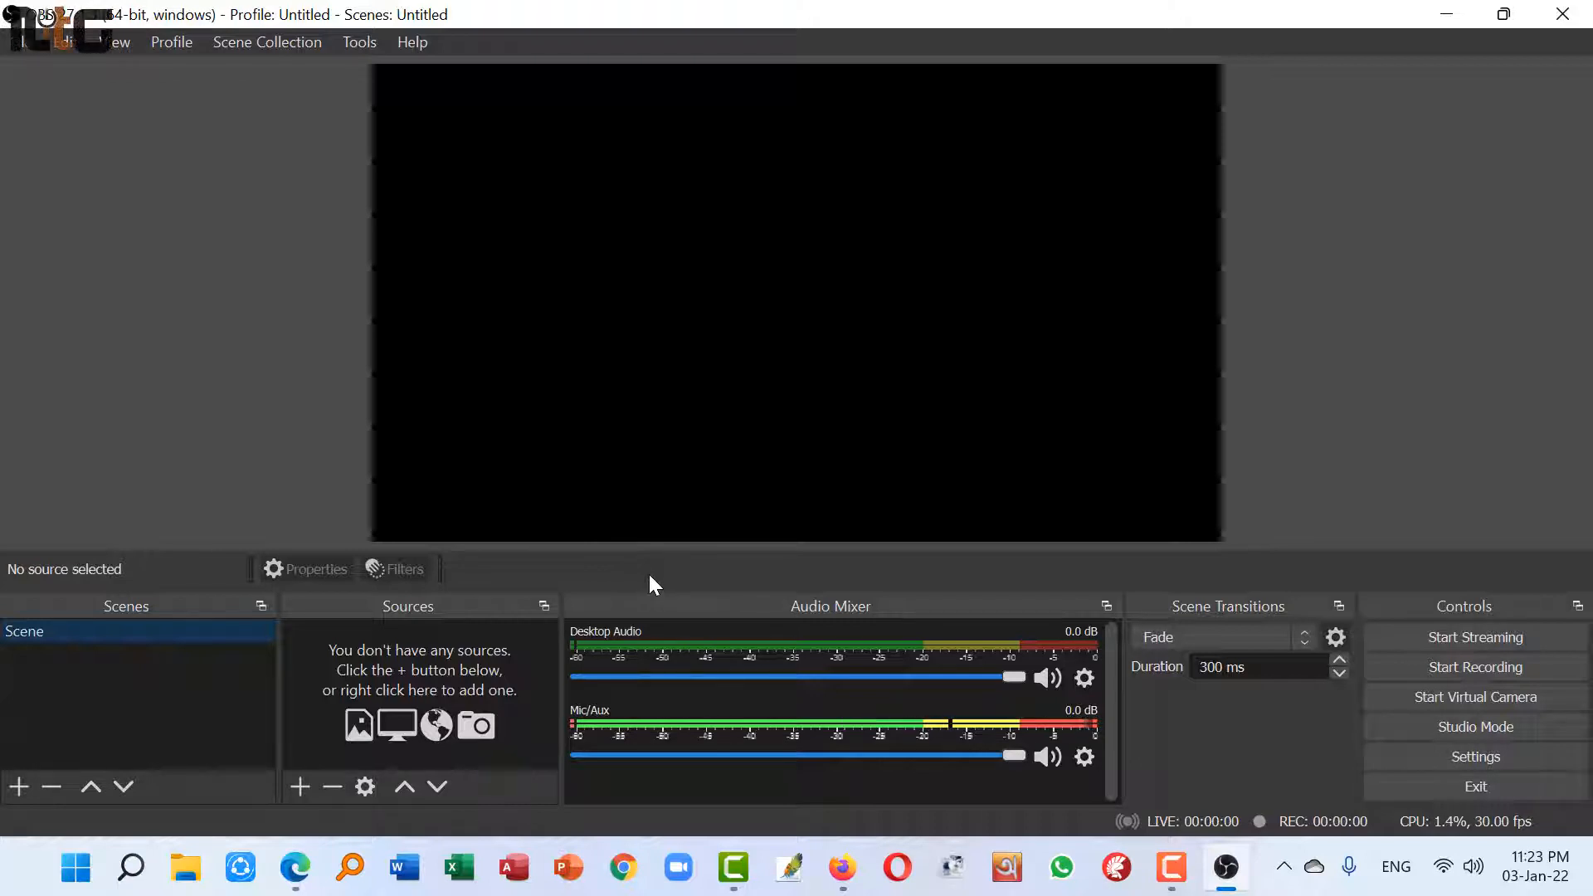
Add a new Display Capture source for Display 1 (Primary Monitor) with the Windows 10 capture method and Capture Cursor enabled
click(300, 785)
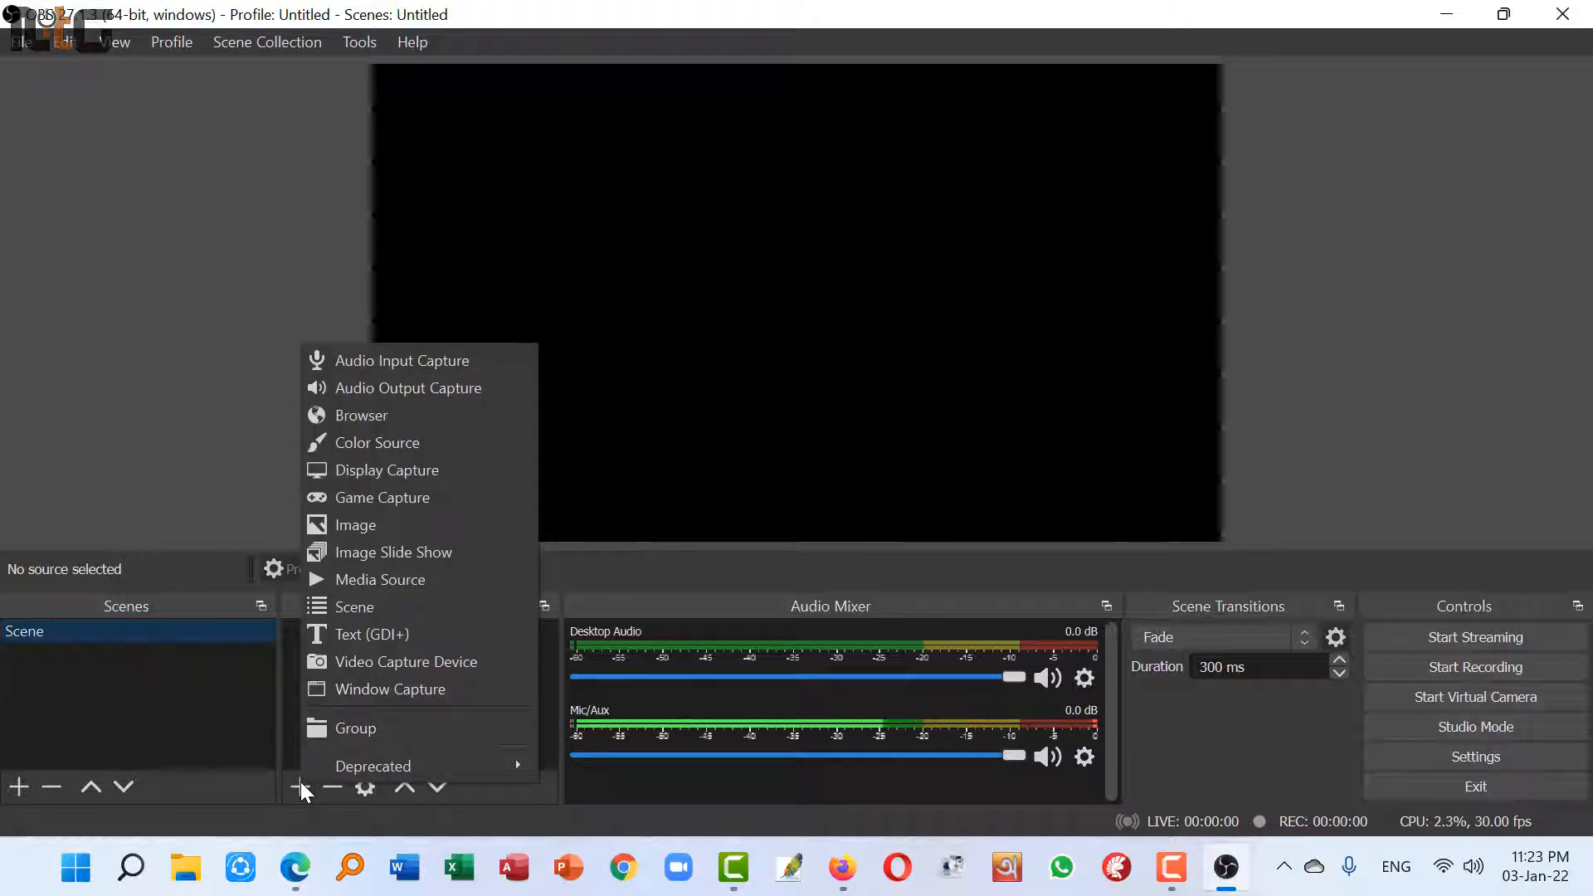
click(448, 471)
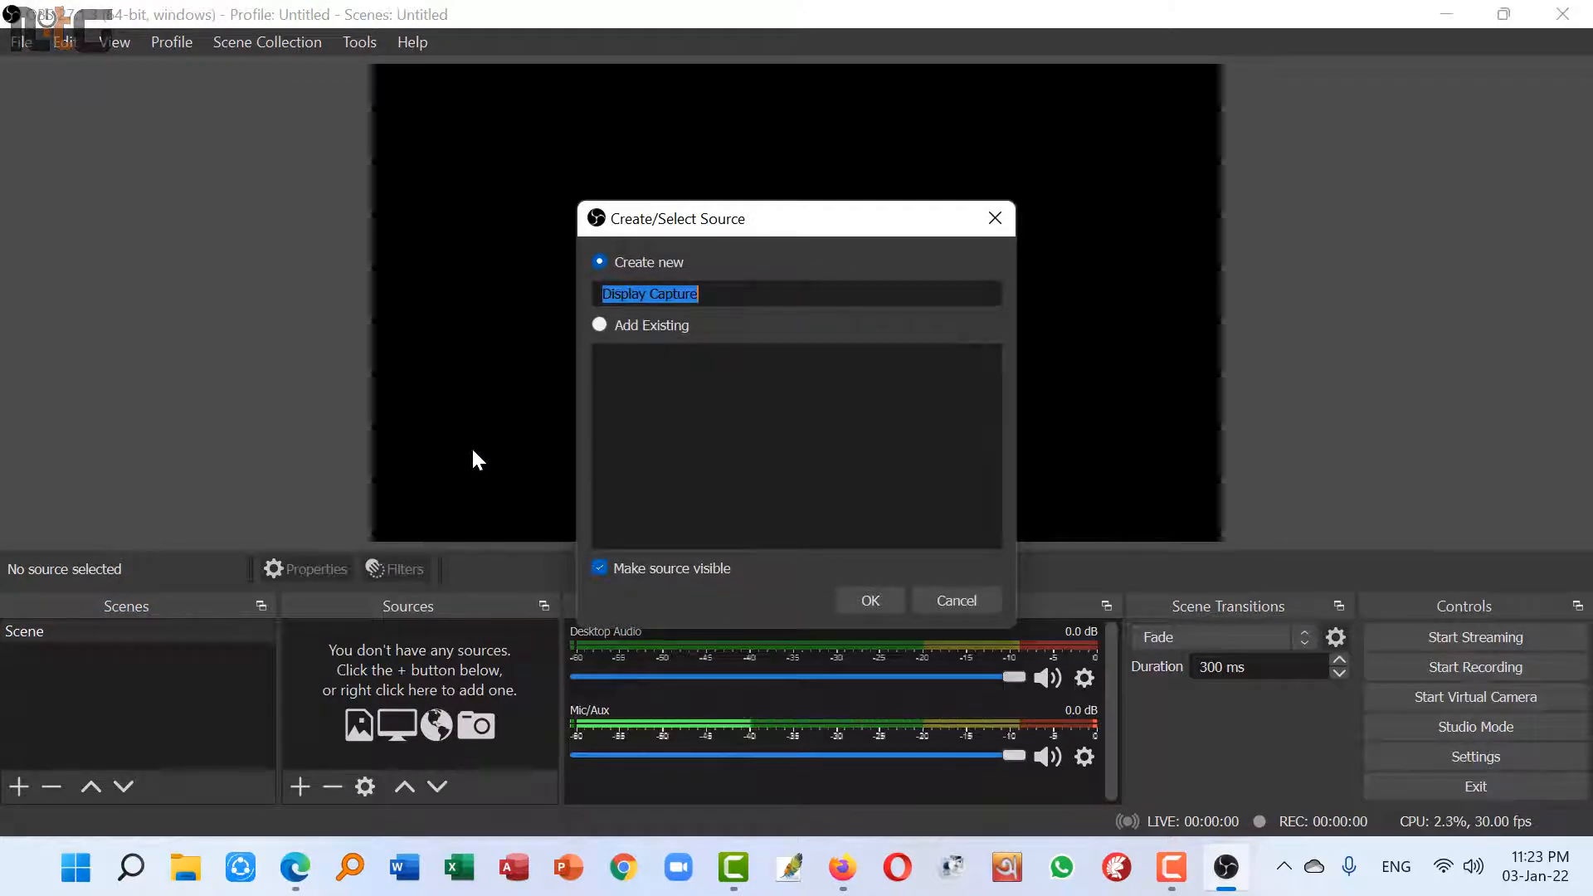
click(859, 602)
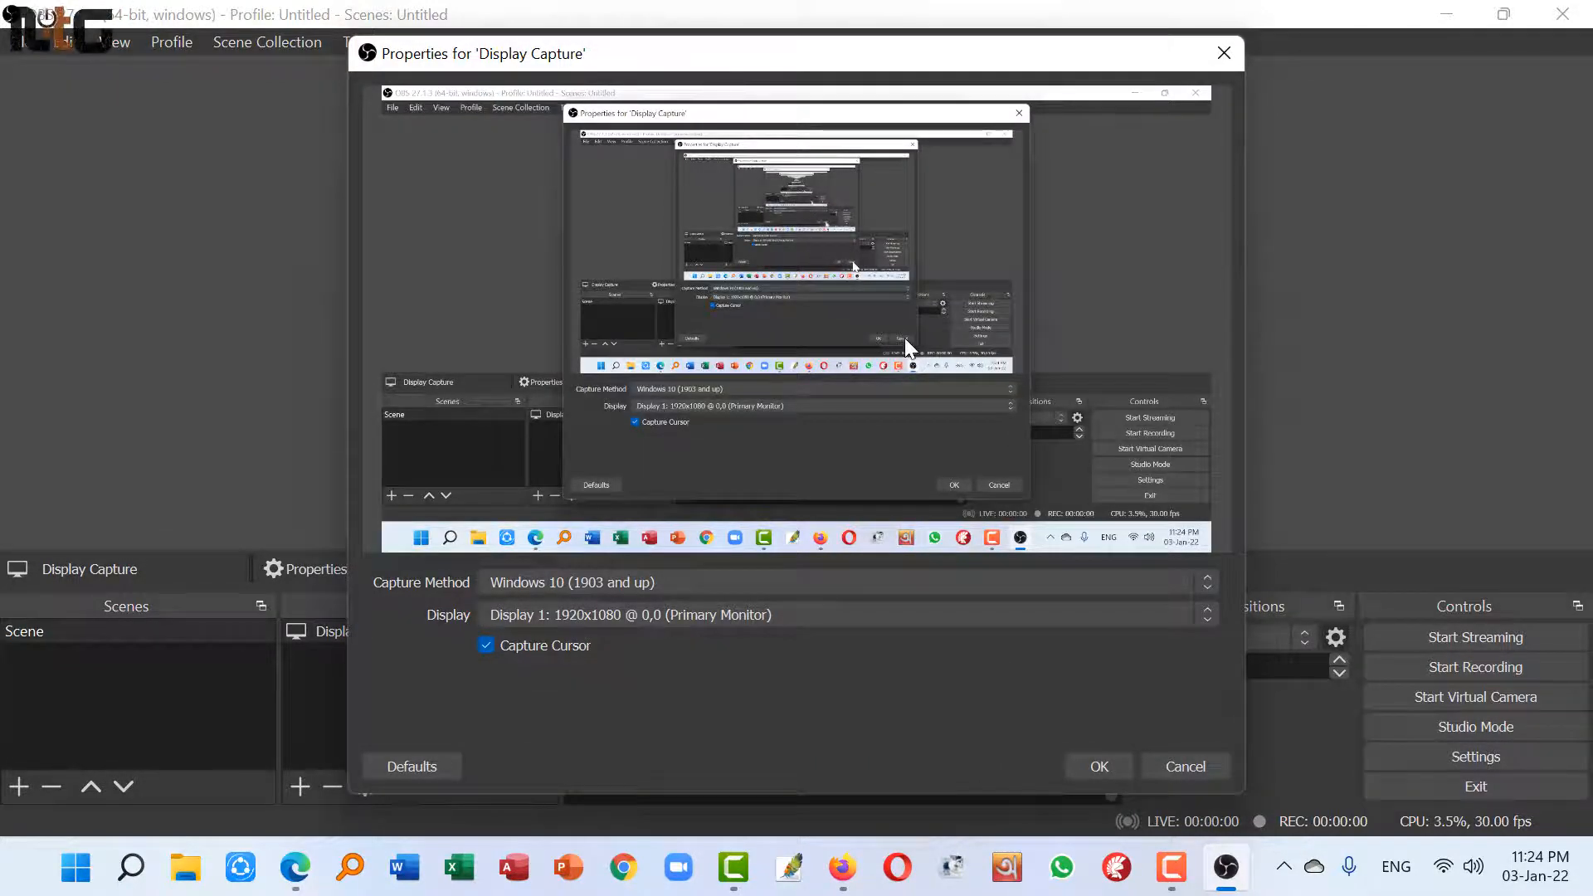
click(1099, 765)
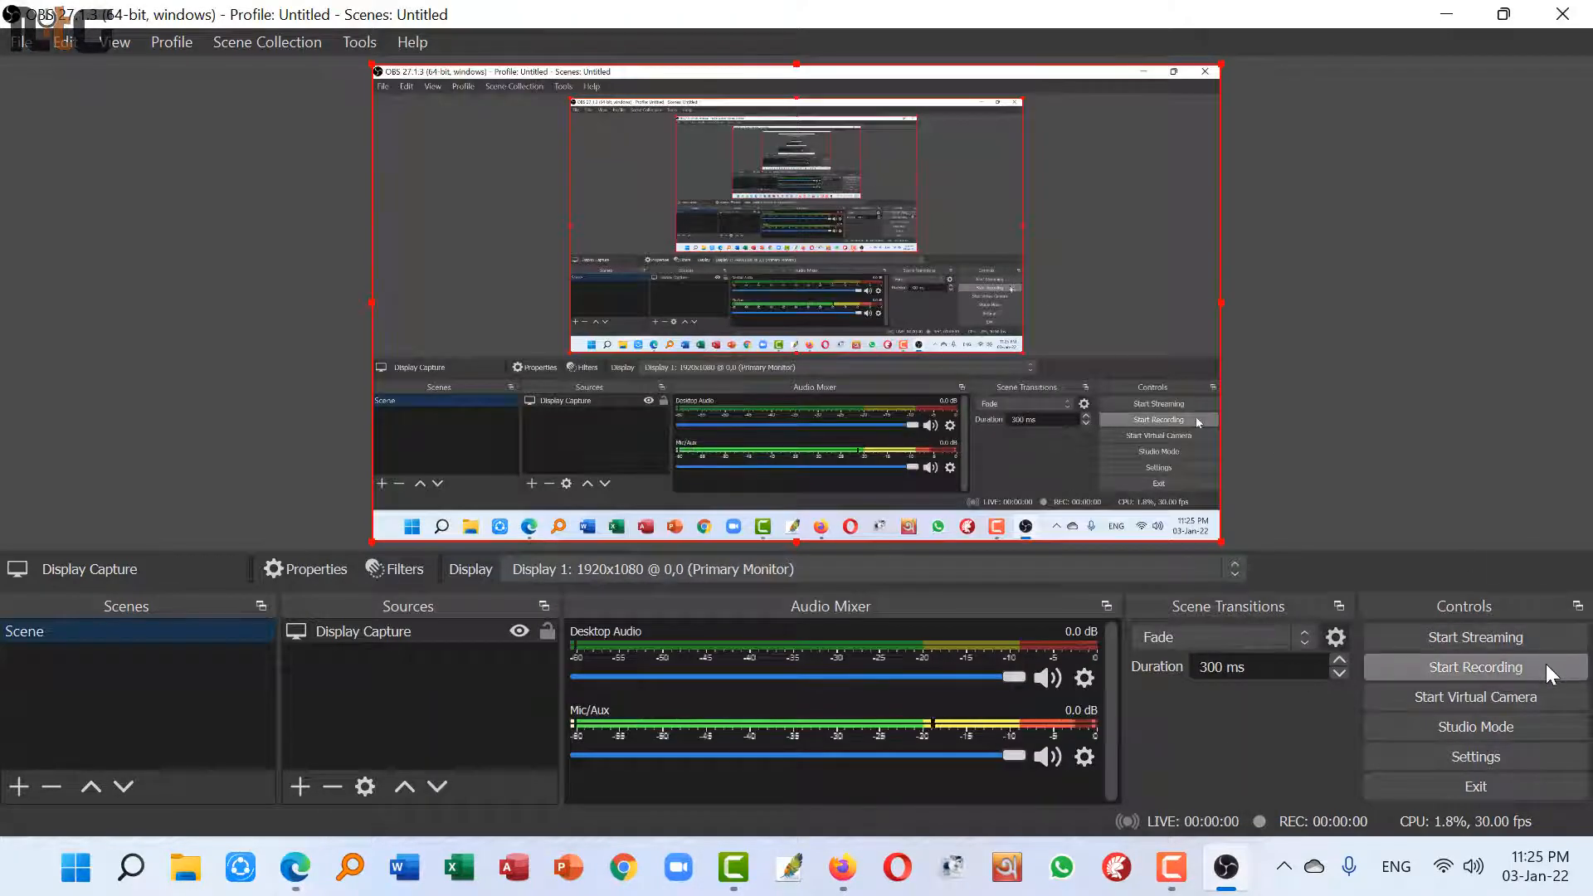
Record a short screen clip with OBS minimized, opening and closing This PC on the desktop, and stop the recording from OBS
click(1503, 669)
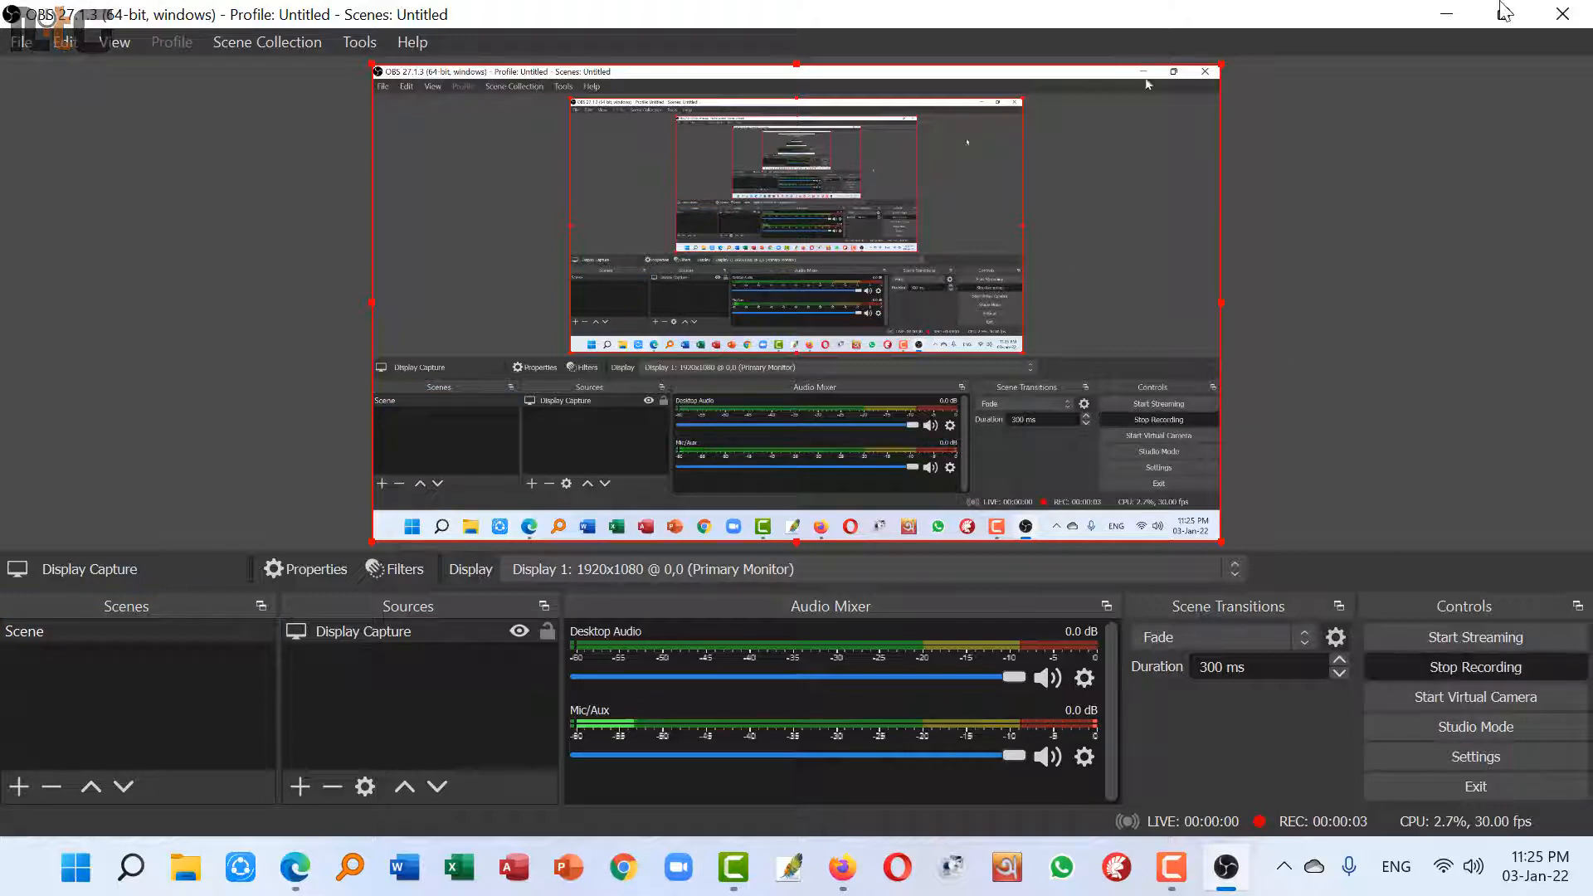
click(1446, 15)
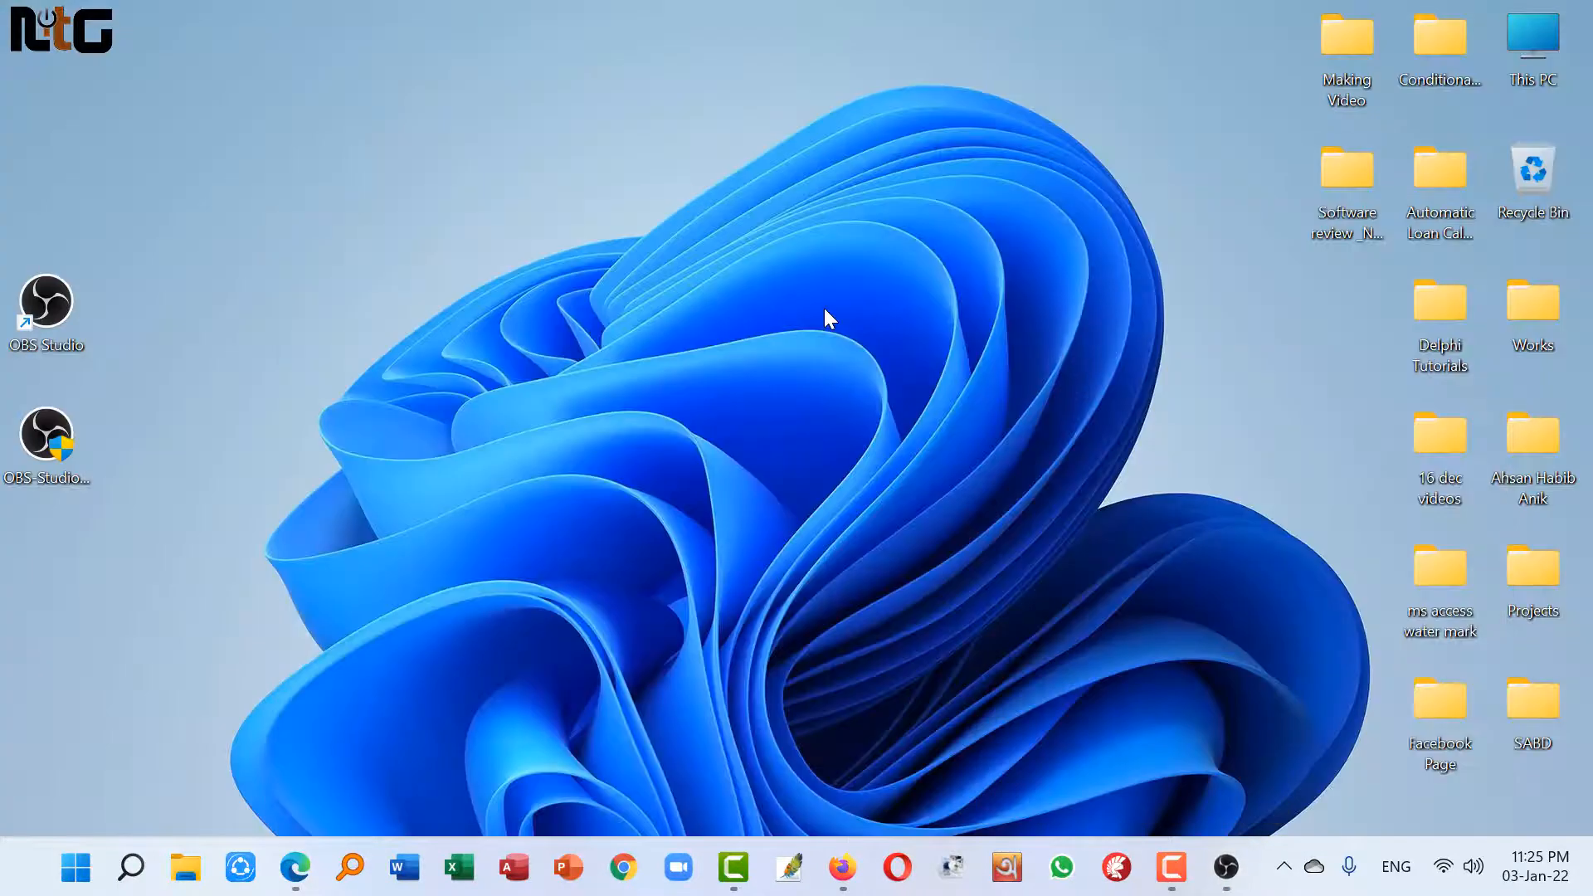
right_click(695, 247)
click(824, 415)
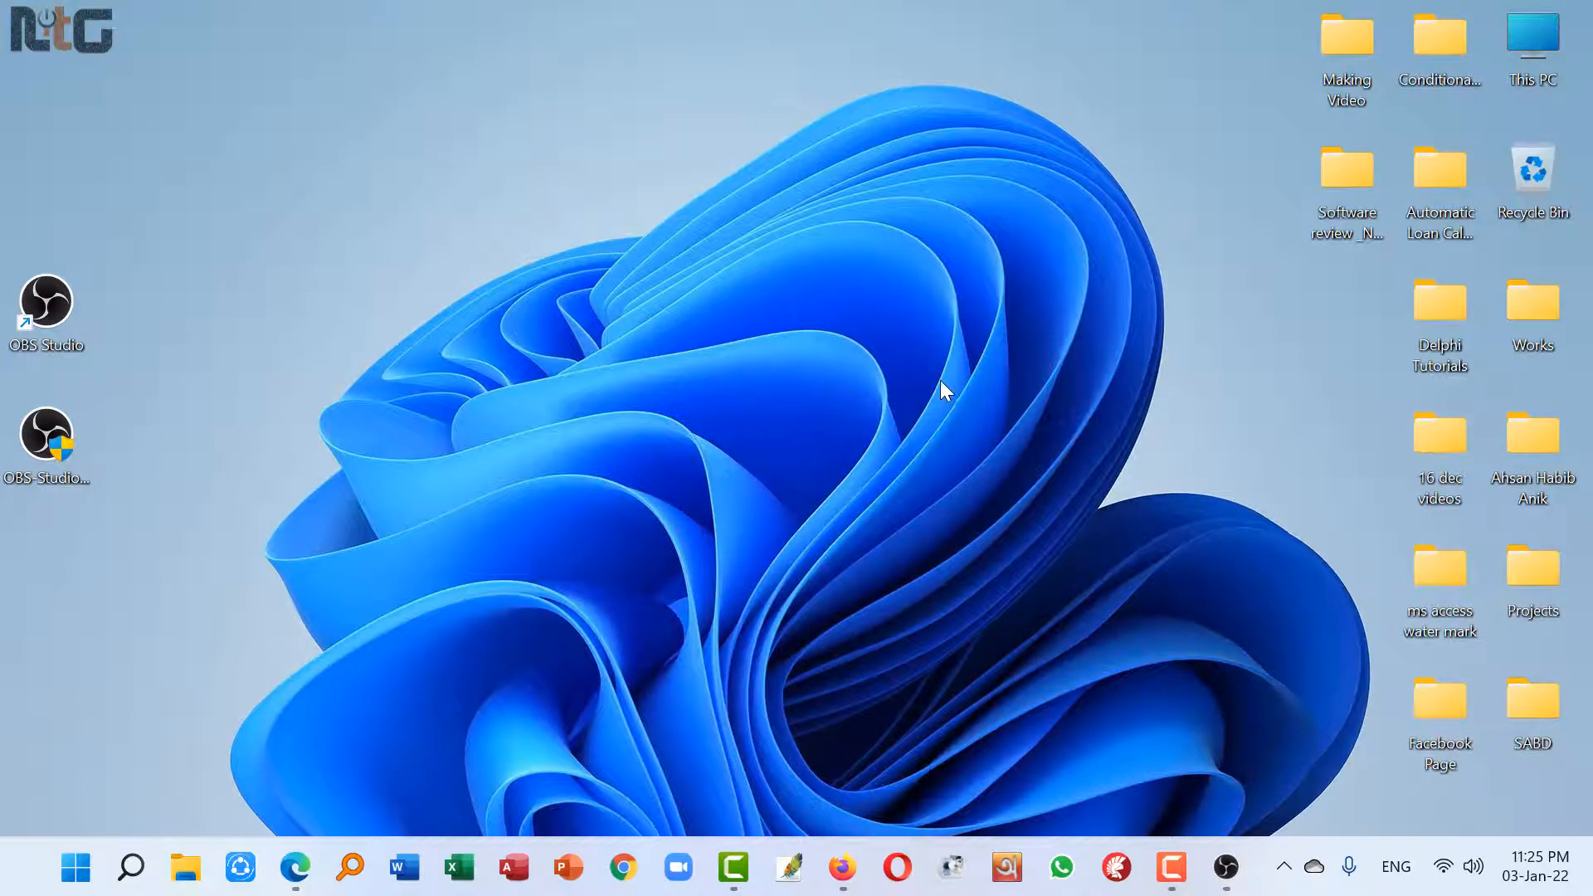
double_click(1531, 33)
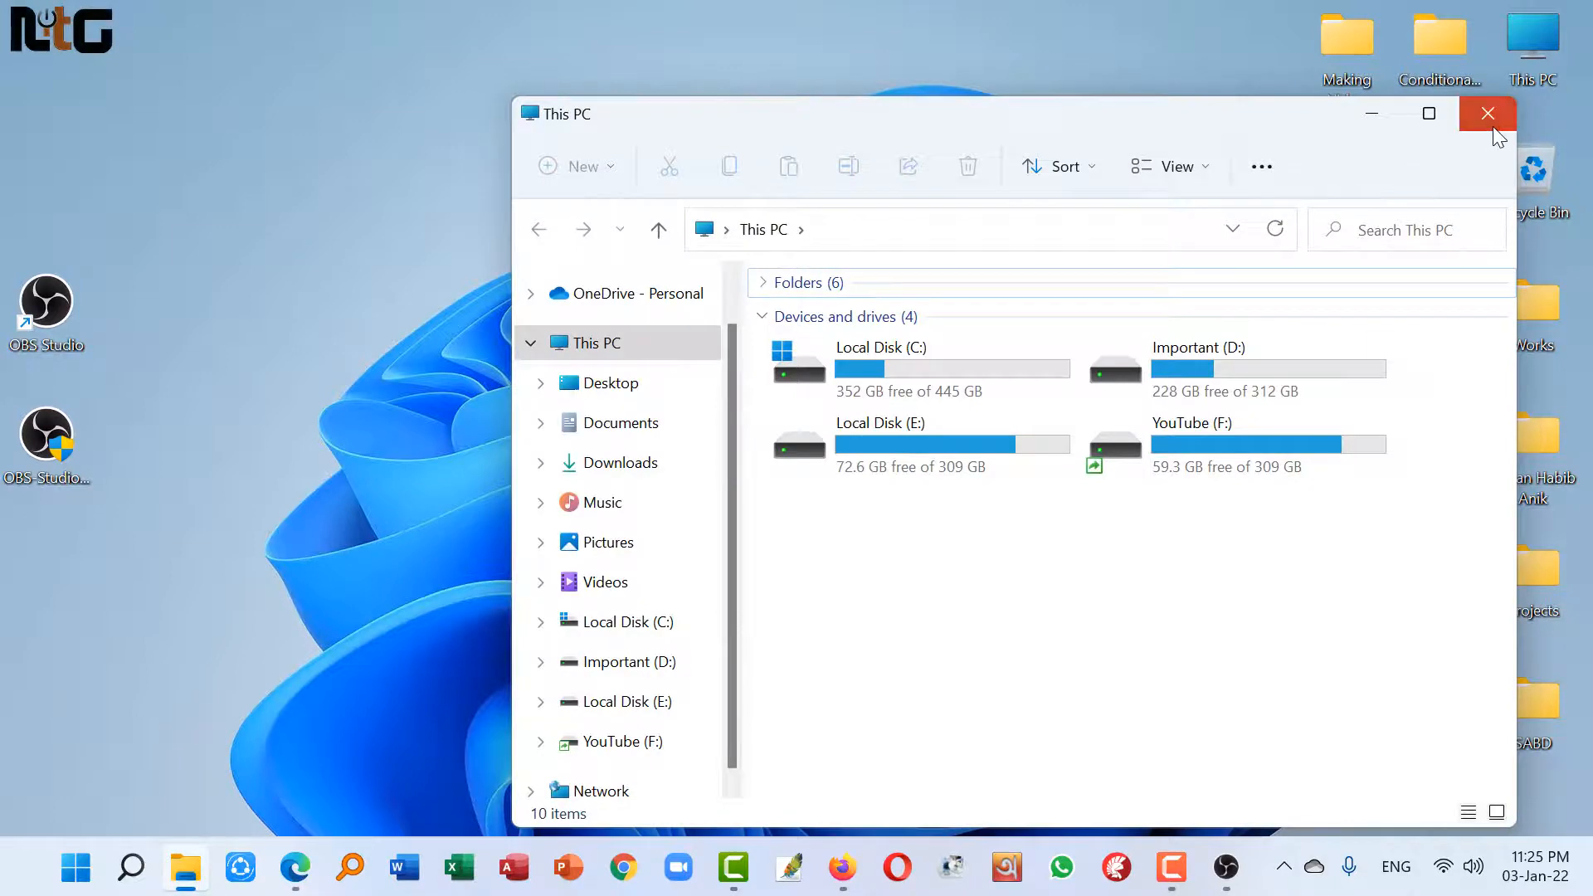
click(1490, 119)
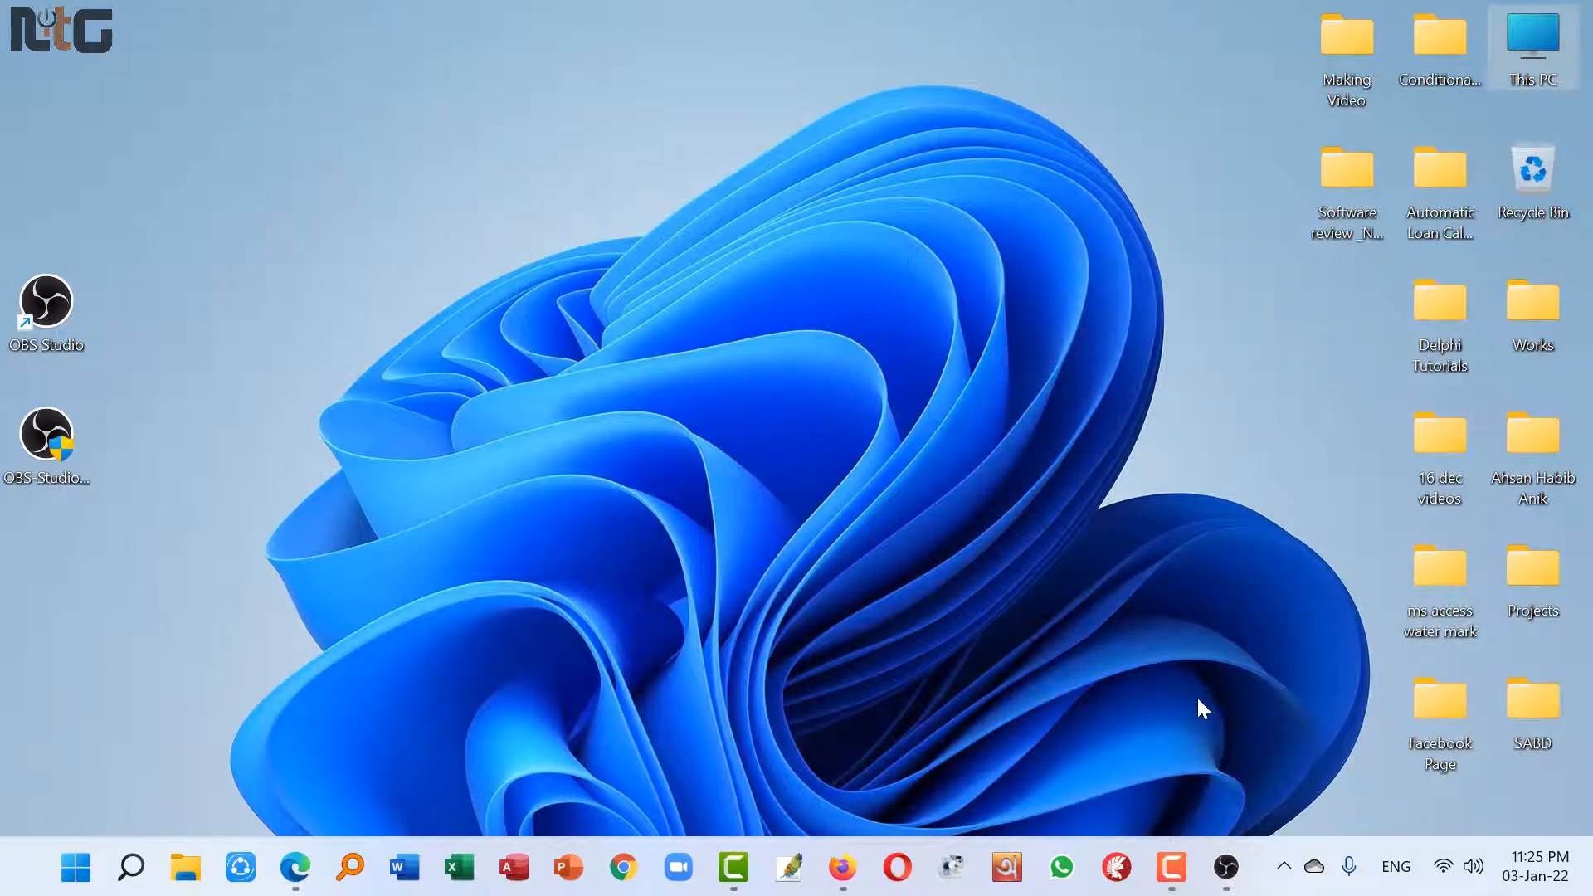
click(1225, 868)
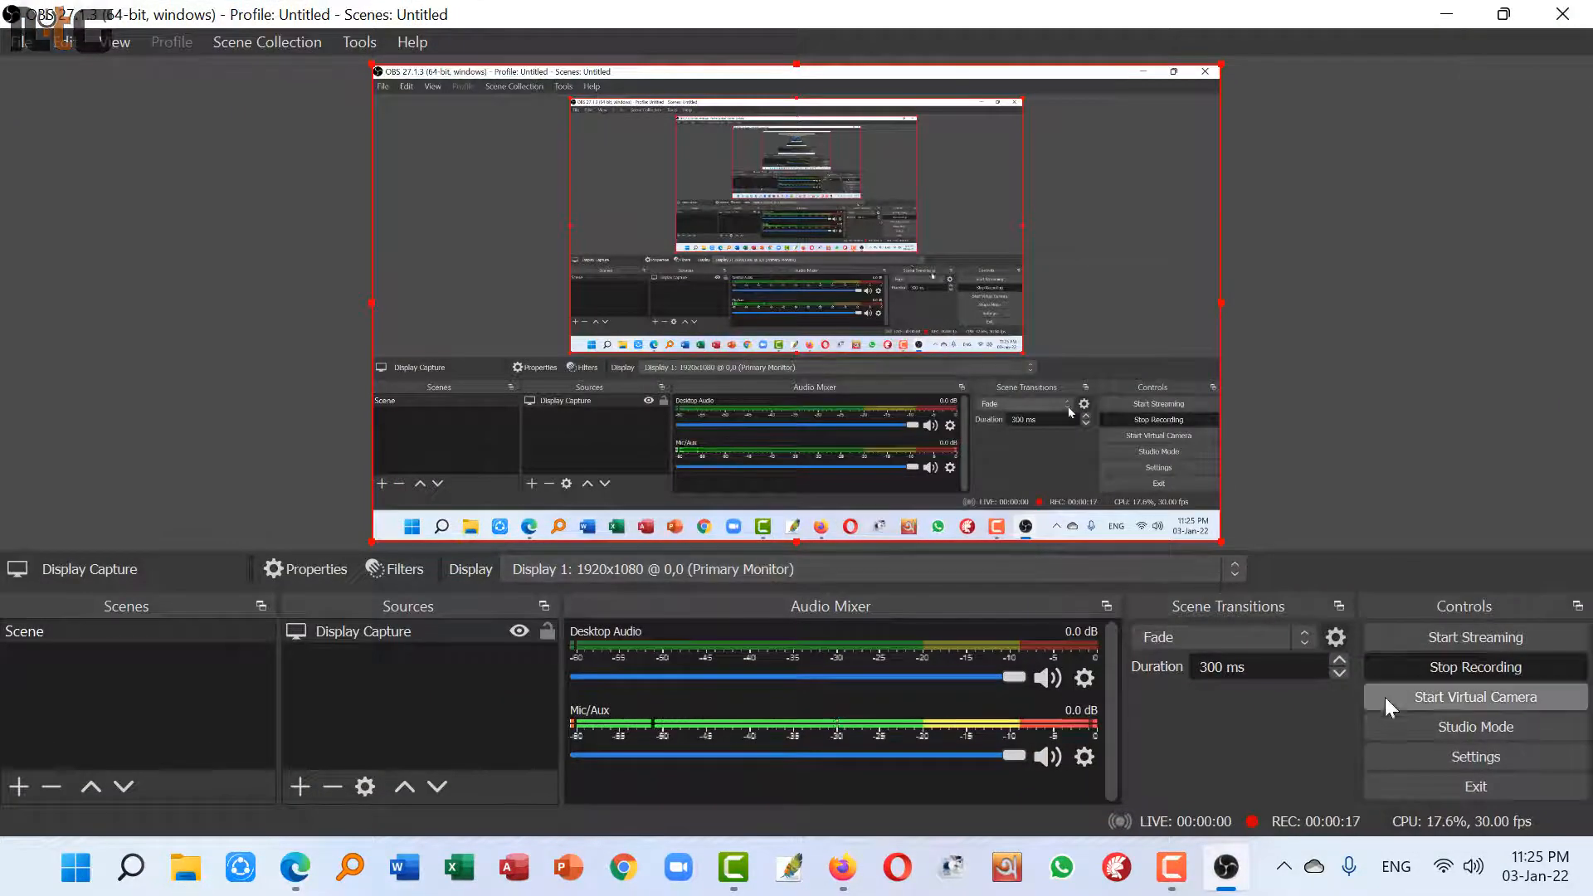
click(1486, 665)
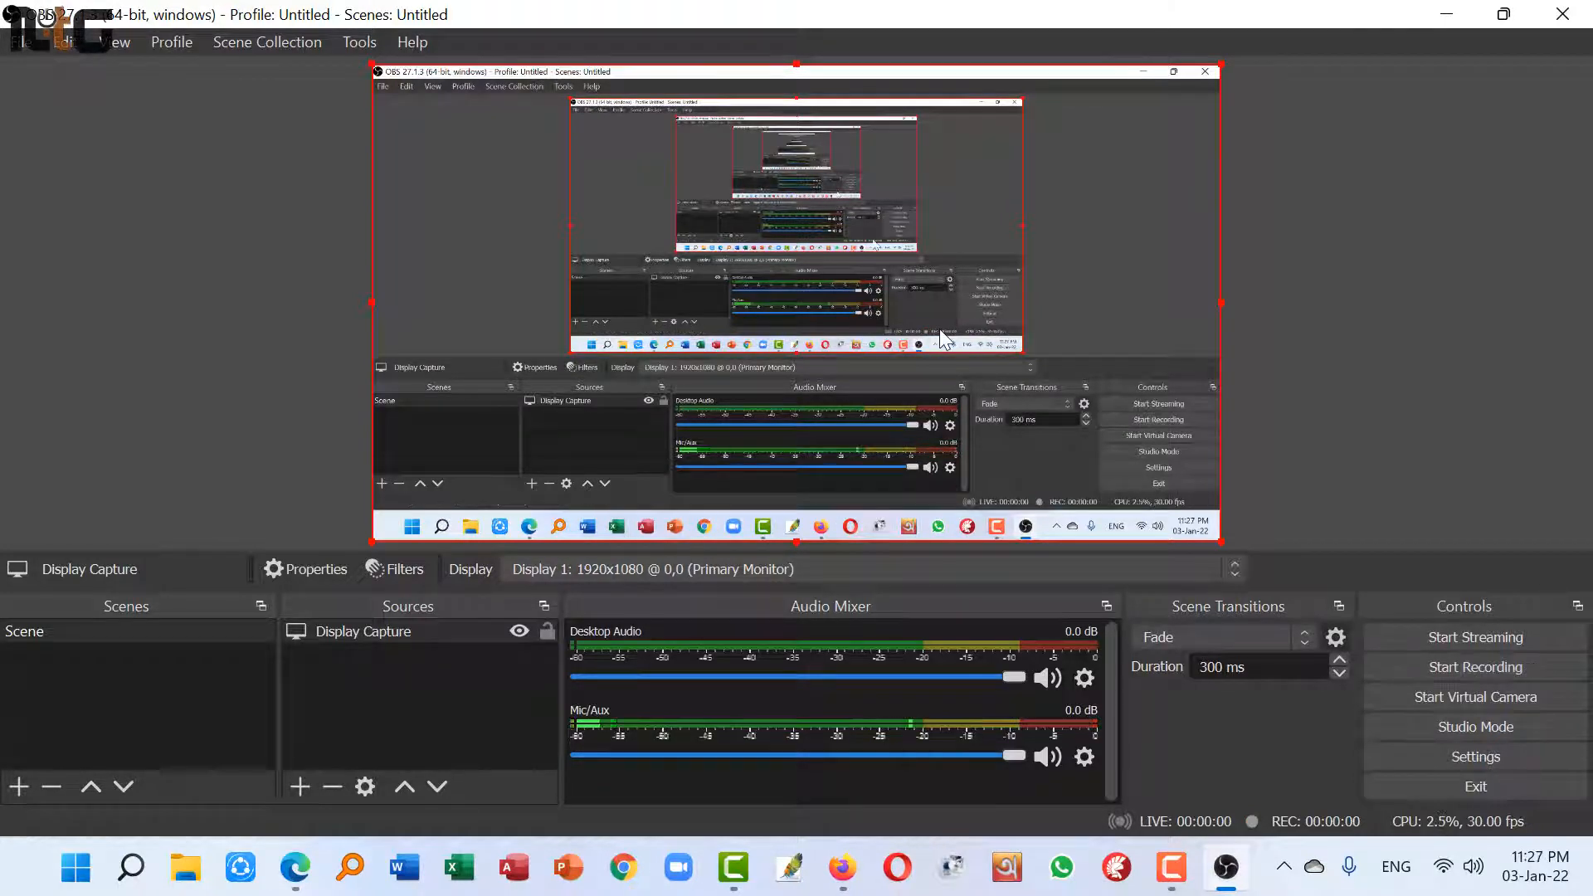
click(21, 41)
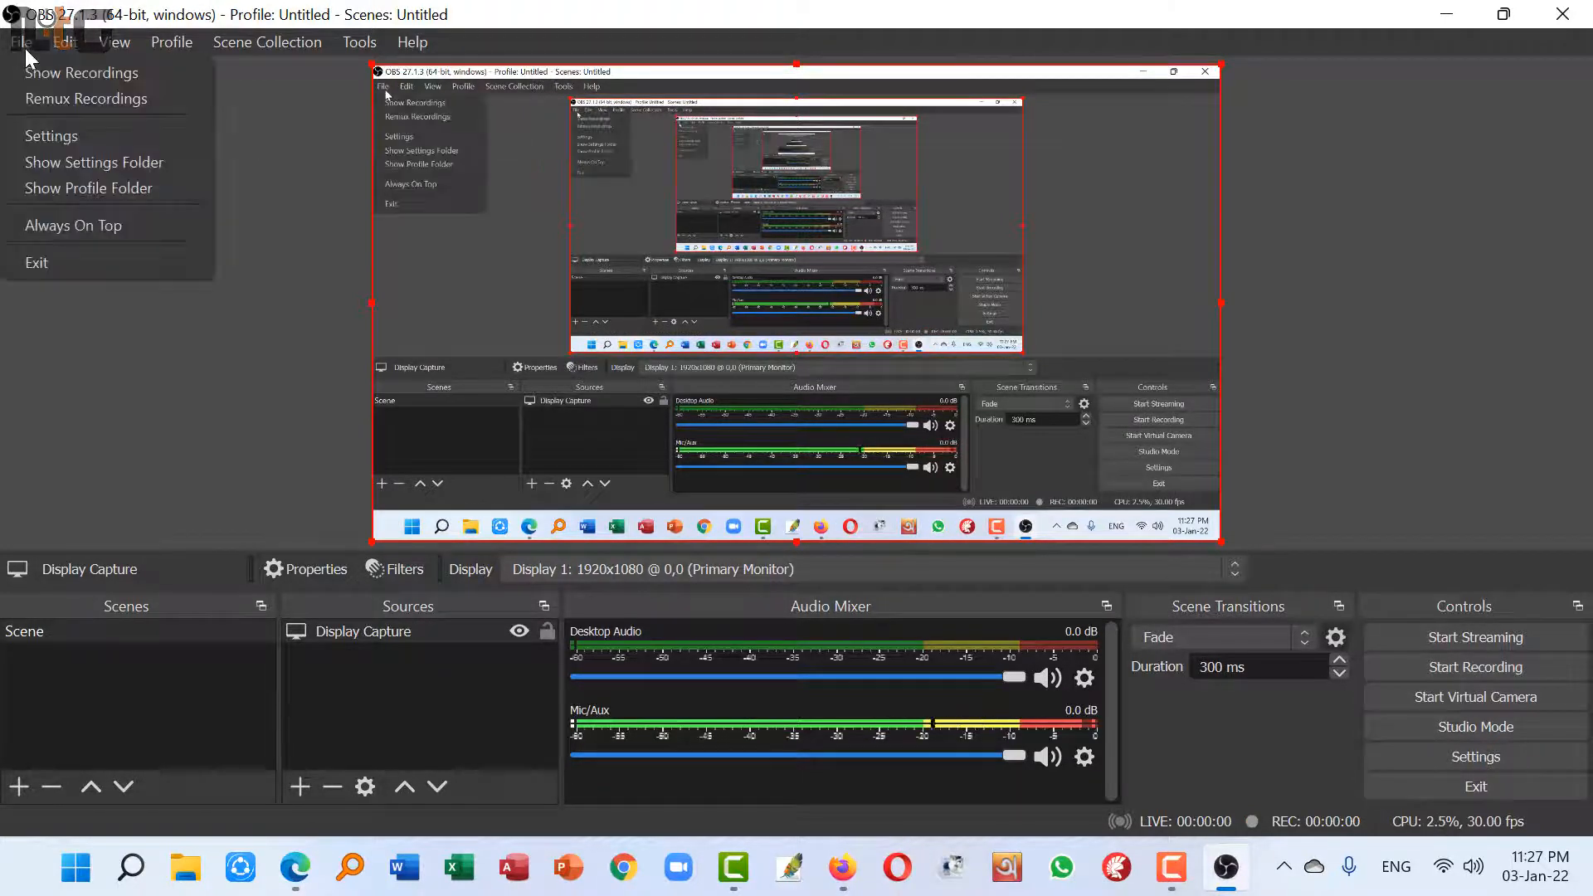
click(156, 72)
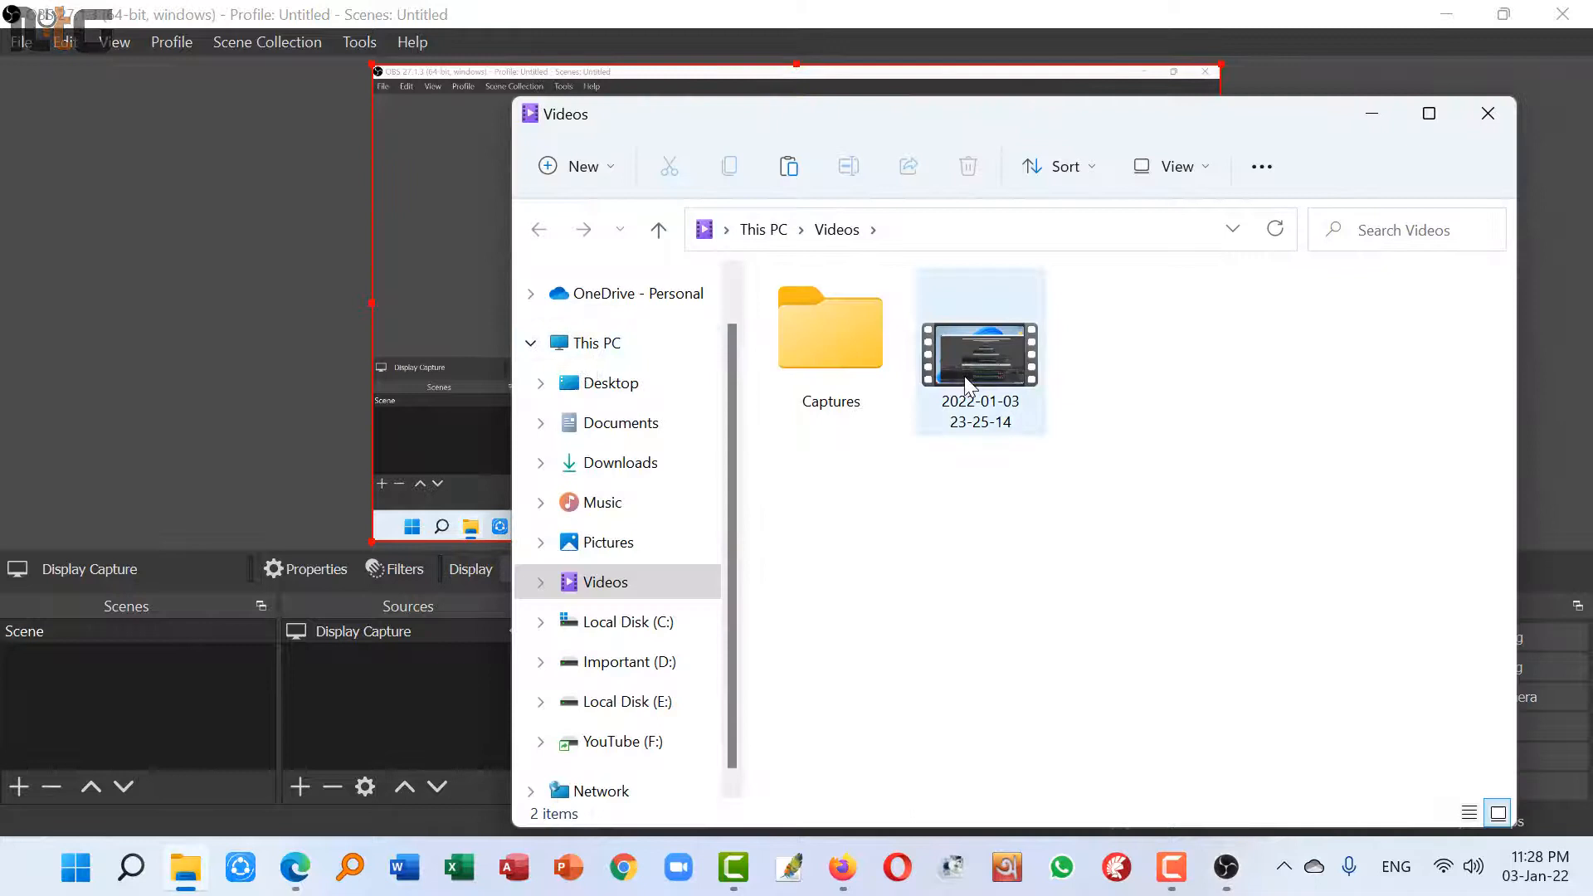
click(964, 376)
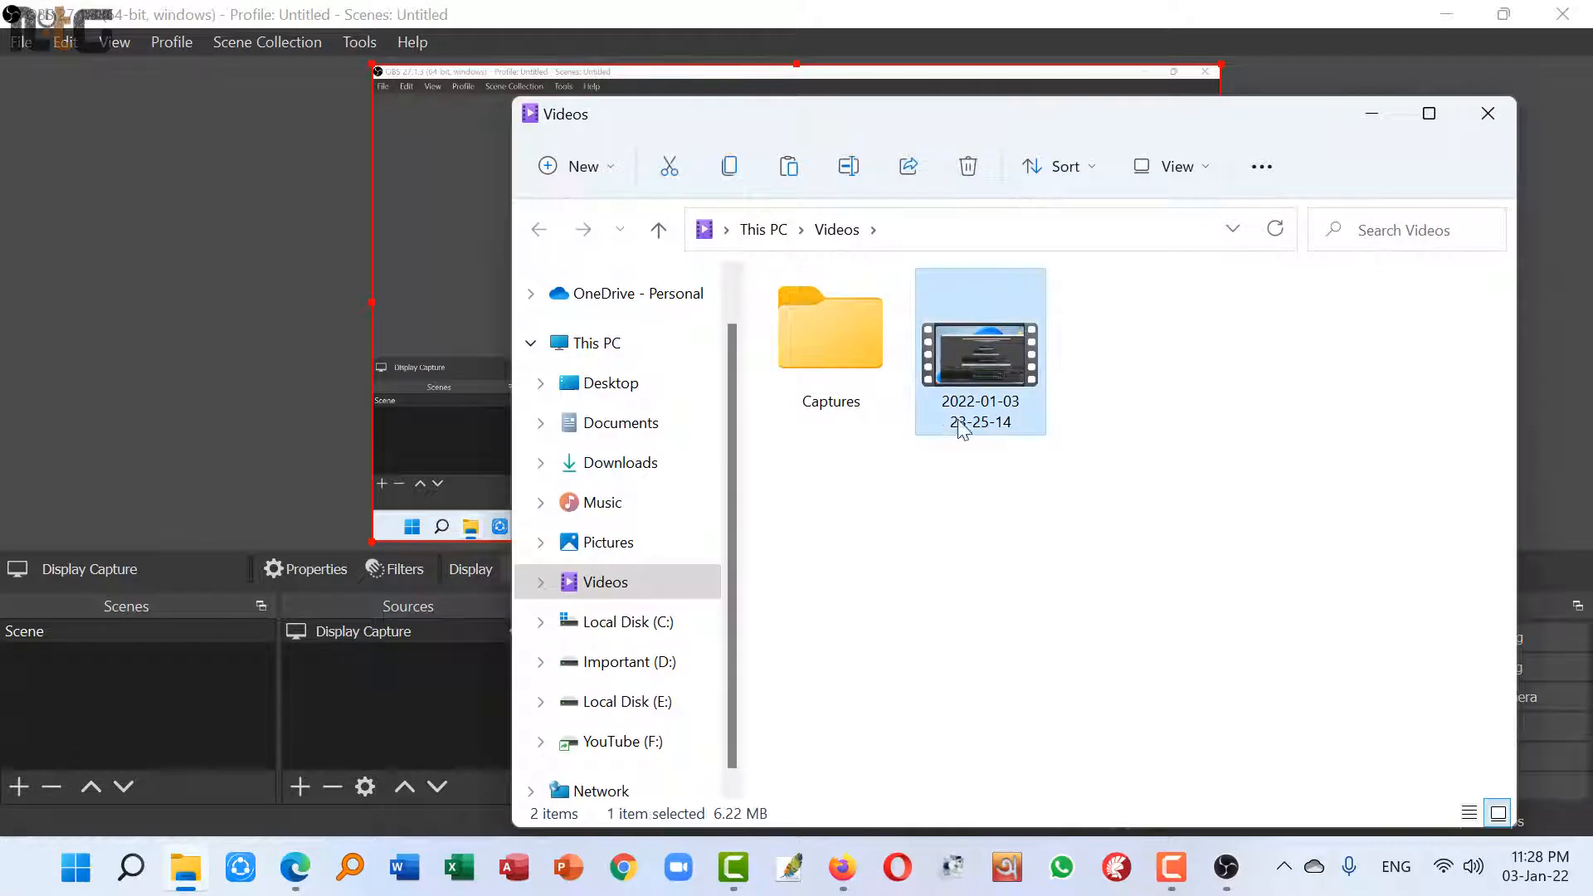
double_click(1001, 370)
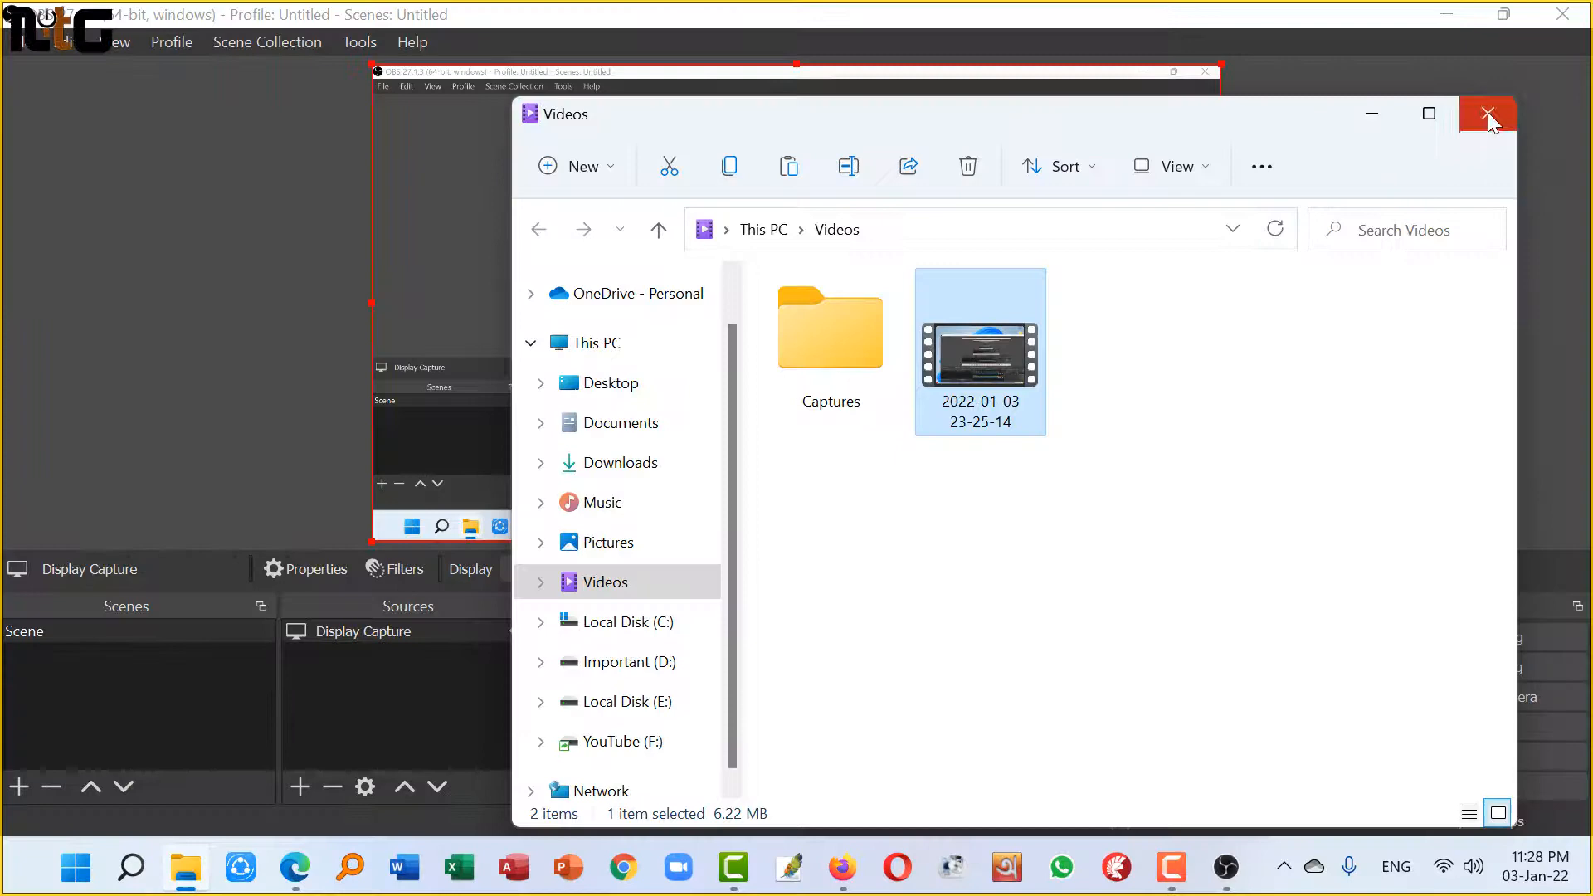
click(1481, 112)
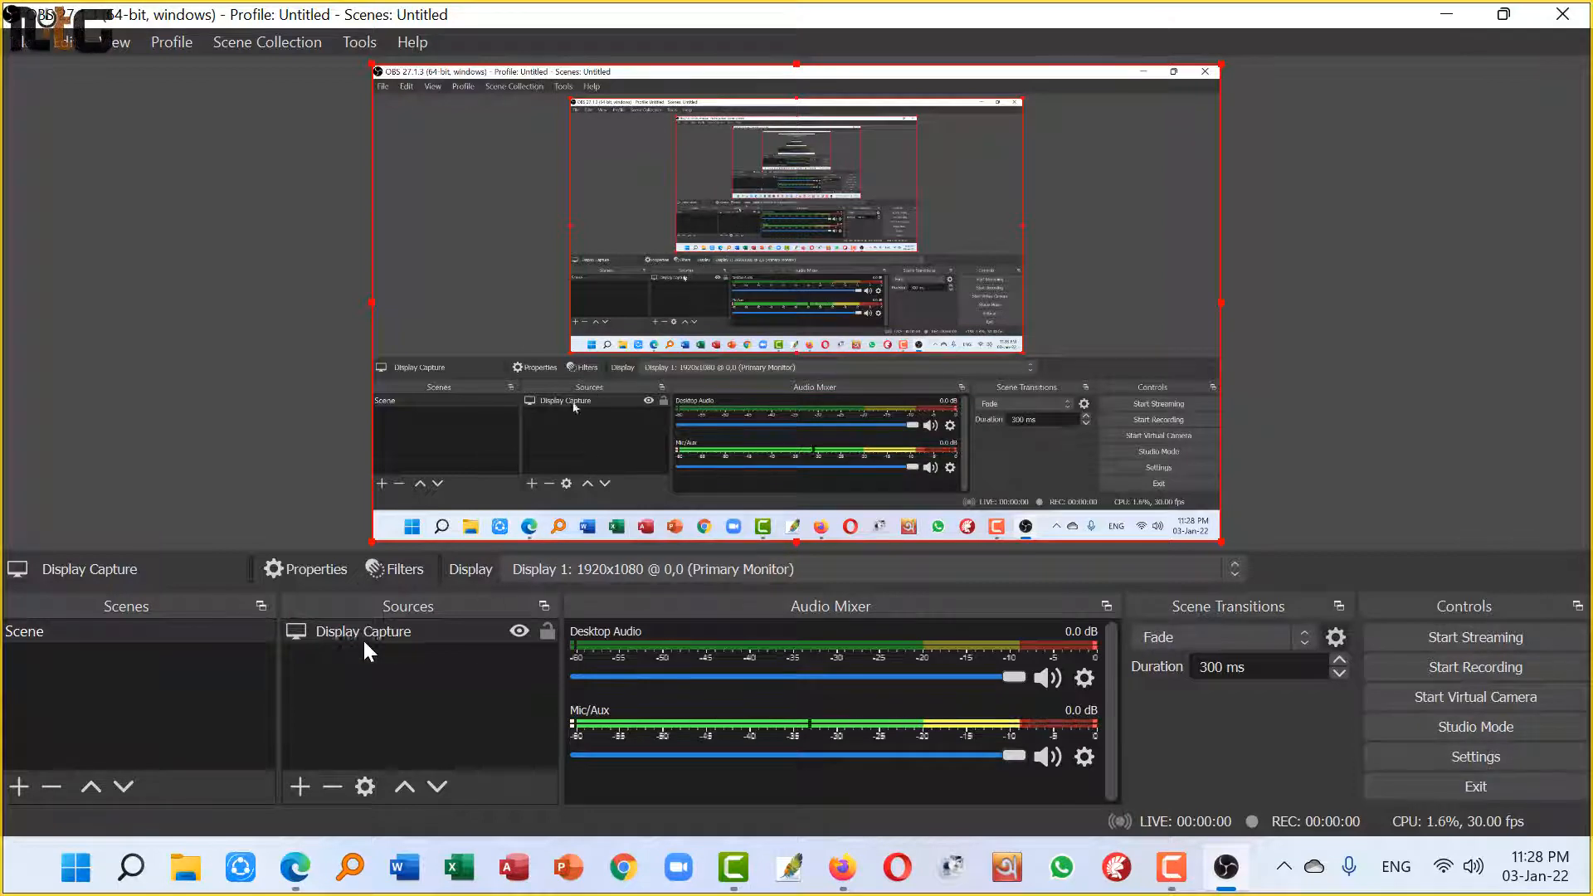
Hide the Display Capture source in the scene
click(519, 632)
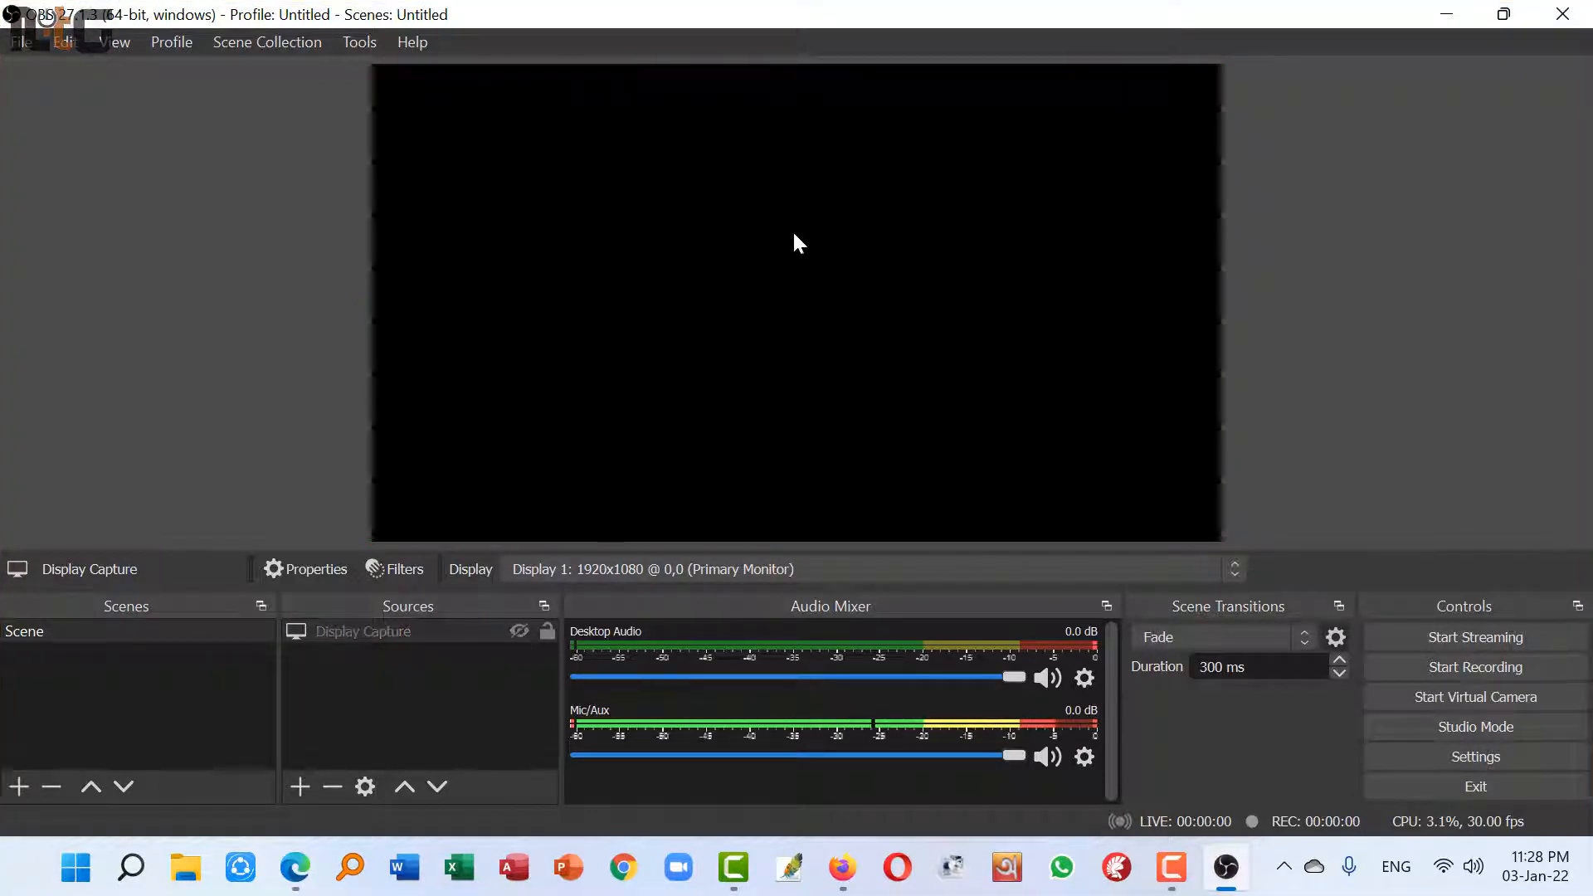